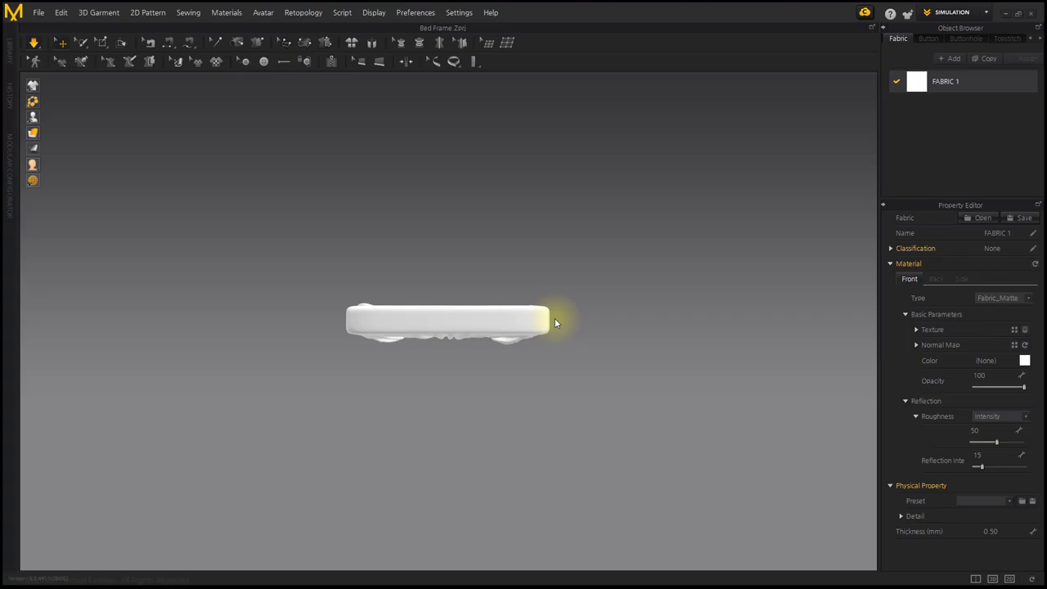
mouse_move(554, 320)
right_down()
mouse_move(625, 299)
mouse_move(496, 267)
mouse_move(516, 296)
mouse_move(565, 313)
right_up()
scroll(642, 317, up, 3)
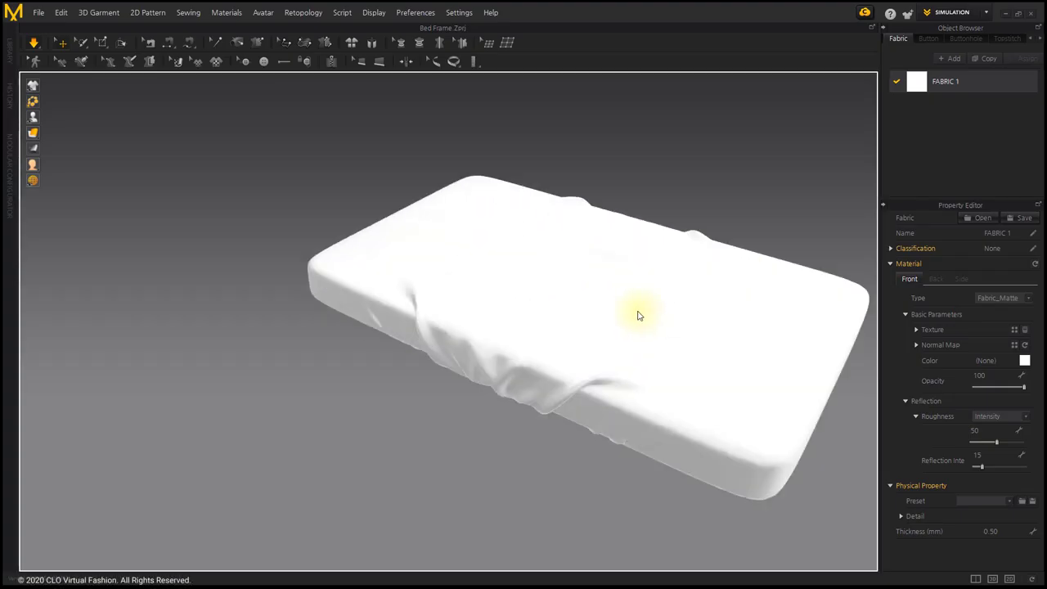
right_drag(638, 311, 535, 324)
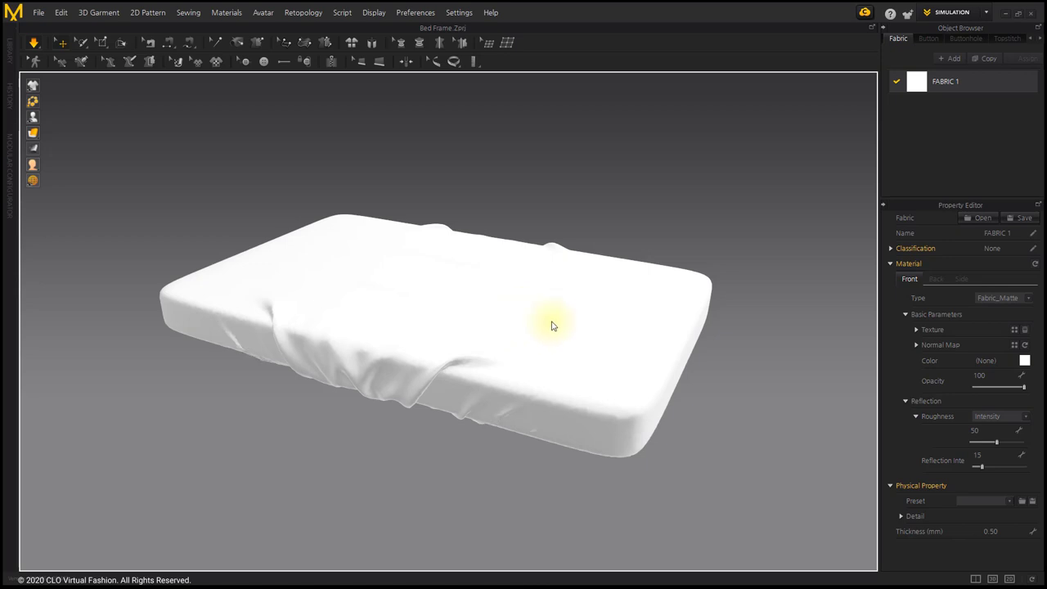
click(34, 48)
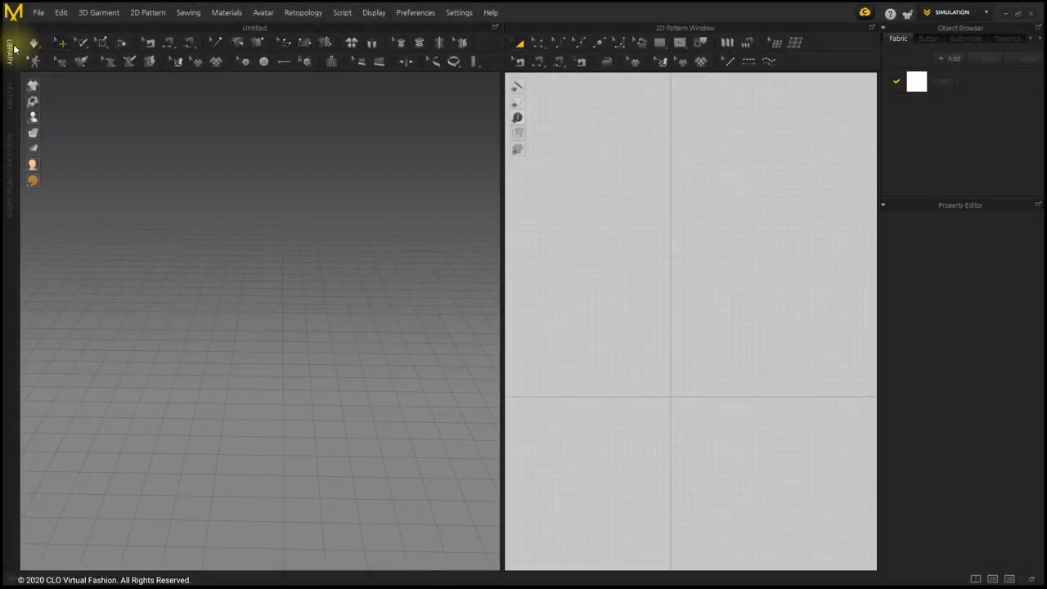
- Load Bed Frame.Zprj from the Total Room folder in the Library and hide the Library
click(16, 47)
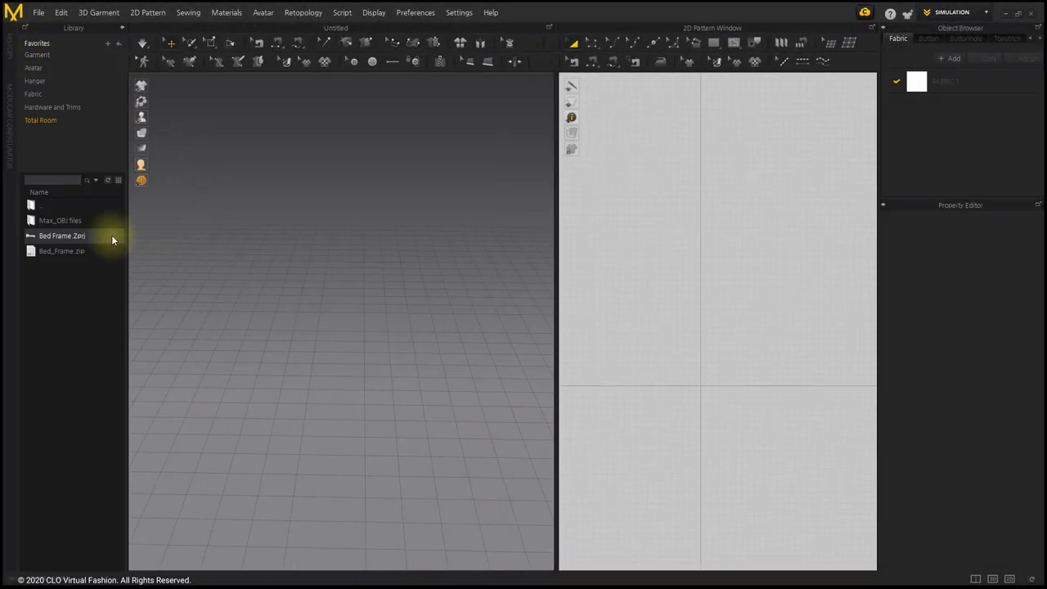
double_click(113, 237)
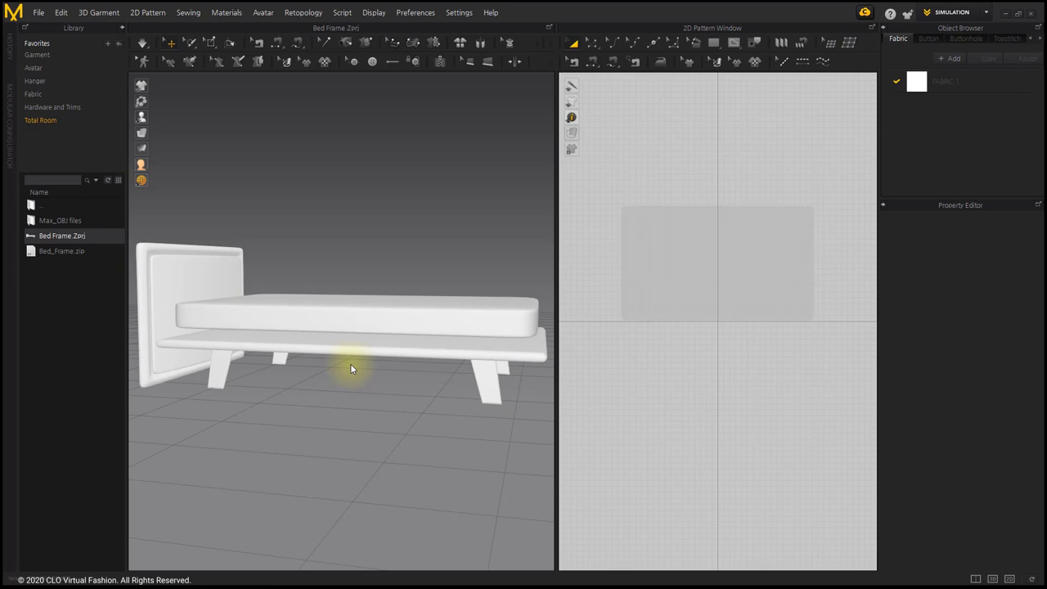
click(122, 28)
- Deactivate and hide the headboard, bed base and legs so that only the mattress remains in the 3D view
click(92, 271)
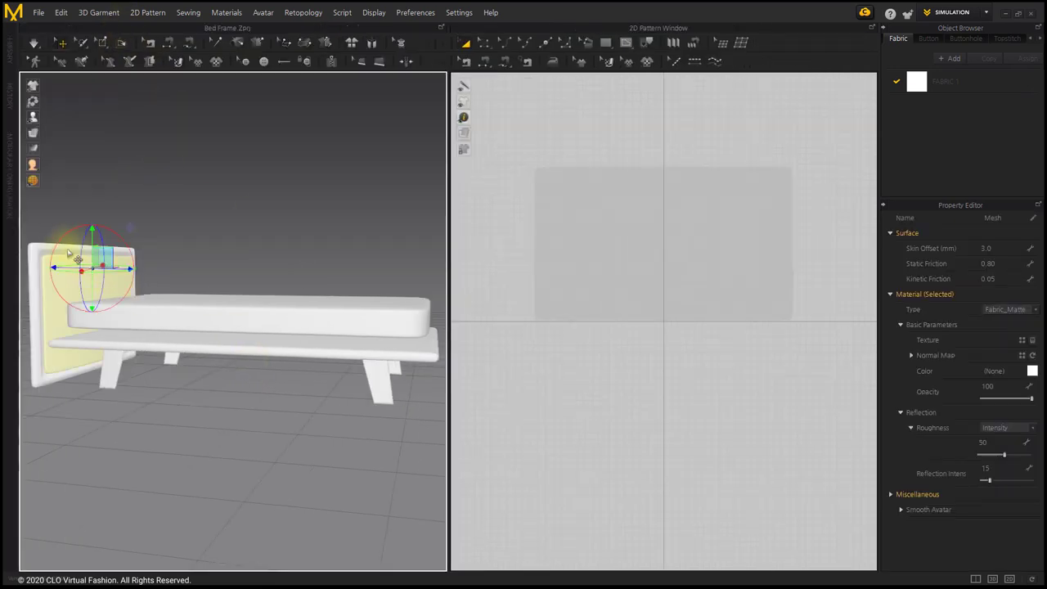
shift+click(69, 250)
shift+click(133, 347)
shift+click(112, 367)
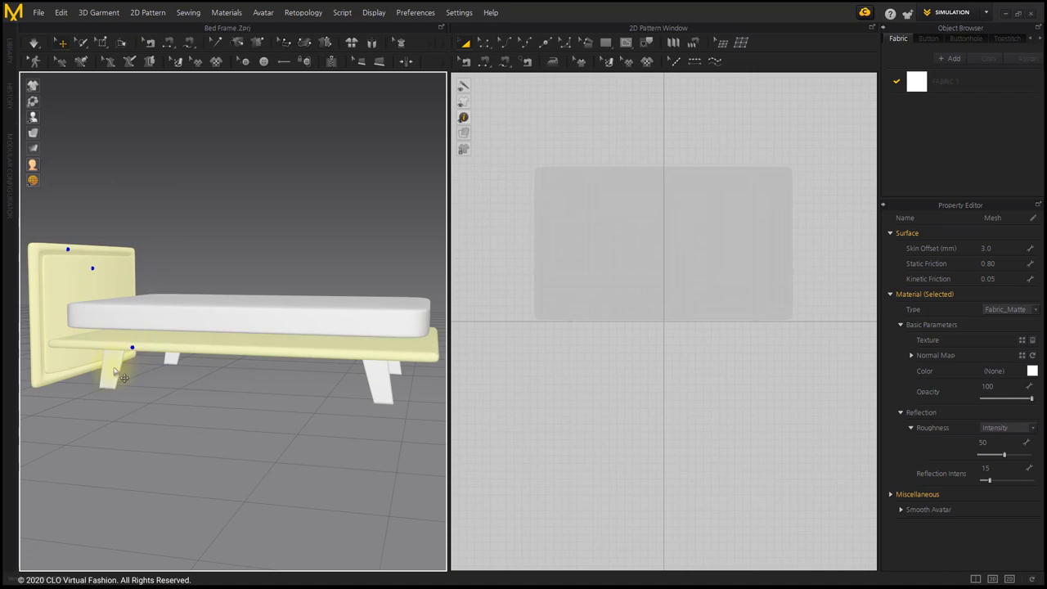
right_click(246, 345)
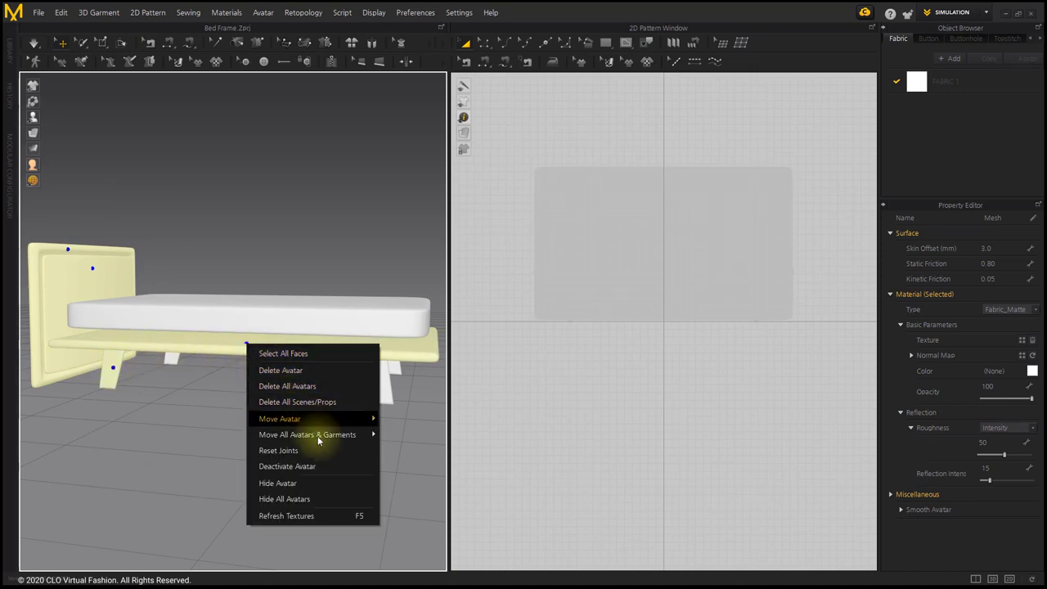
click(340, 469)
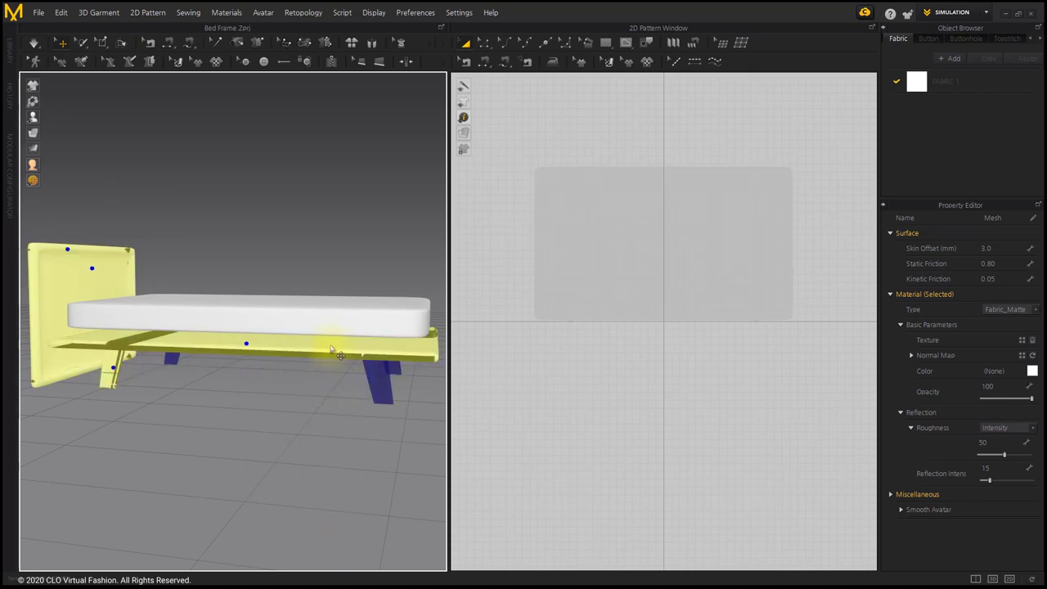
right_click(330, 345)
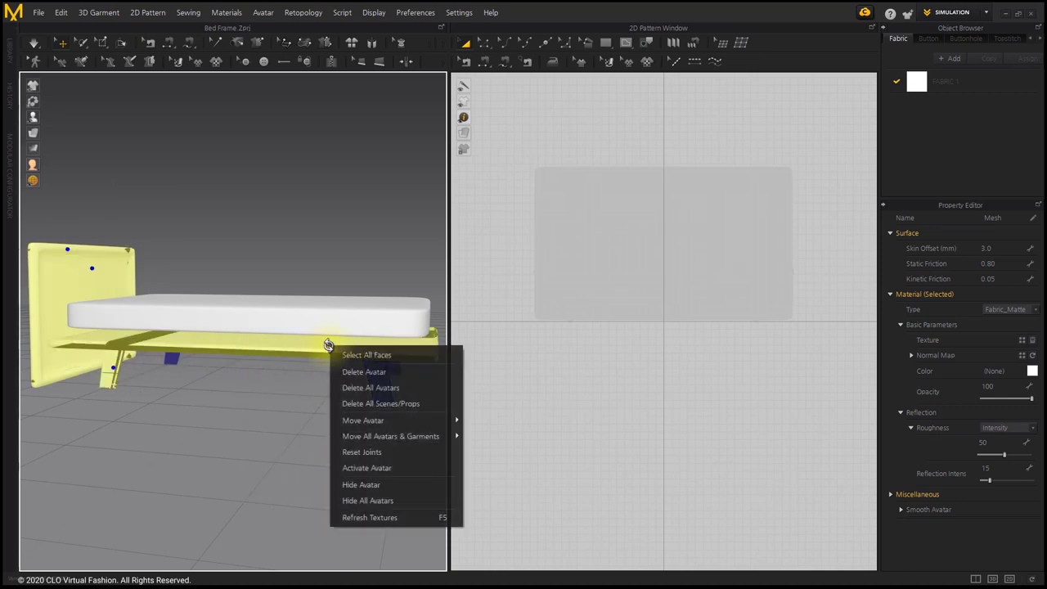
click(407, 485)
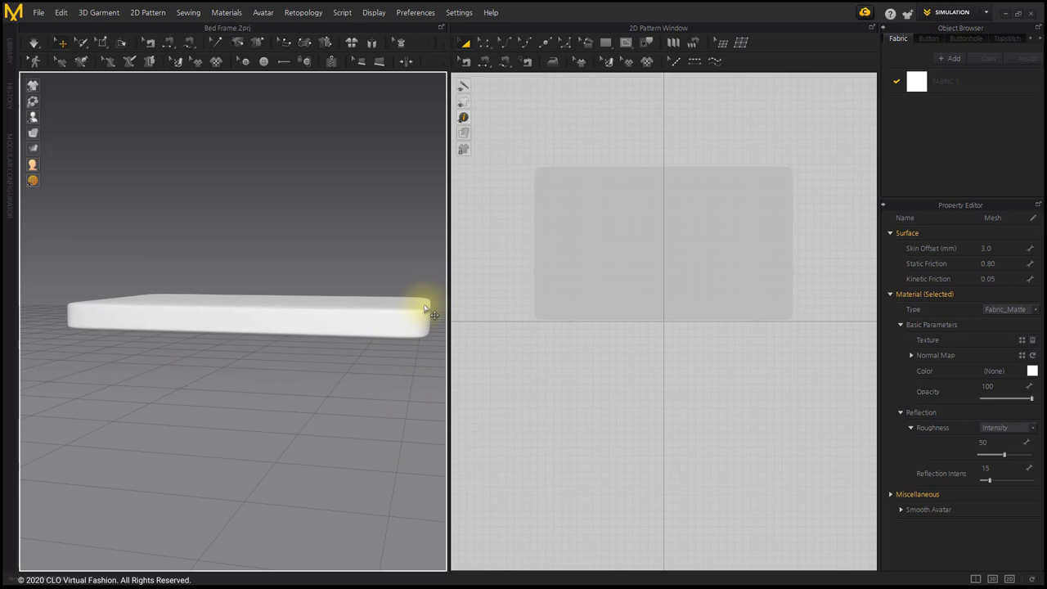
- View the mattress from above and draw a rectangular pattern in 2D, wider and longer than the mattress
key(5)
scroll(234, 360, up, 5)
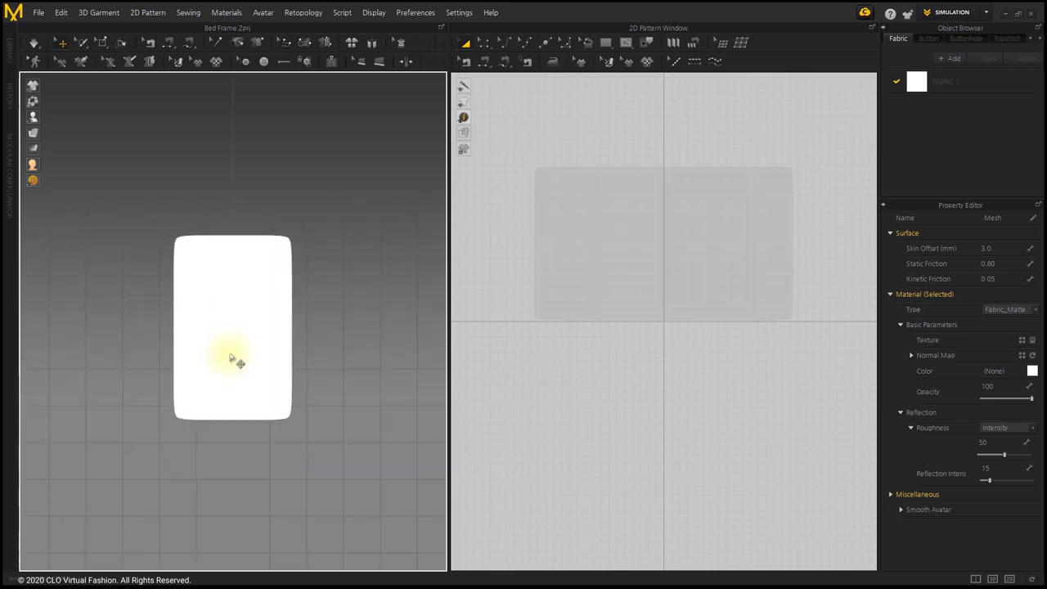
middle_drag(246, 372, 246, 350)
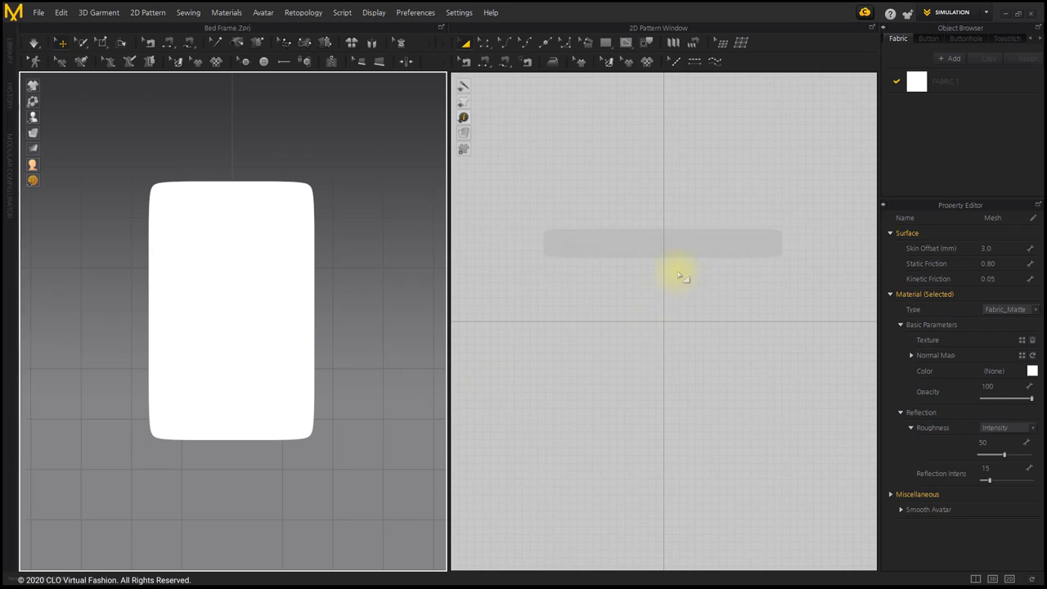
middle_drag(679, 273, 676, 393)
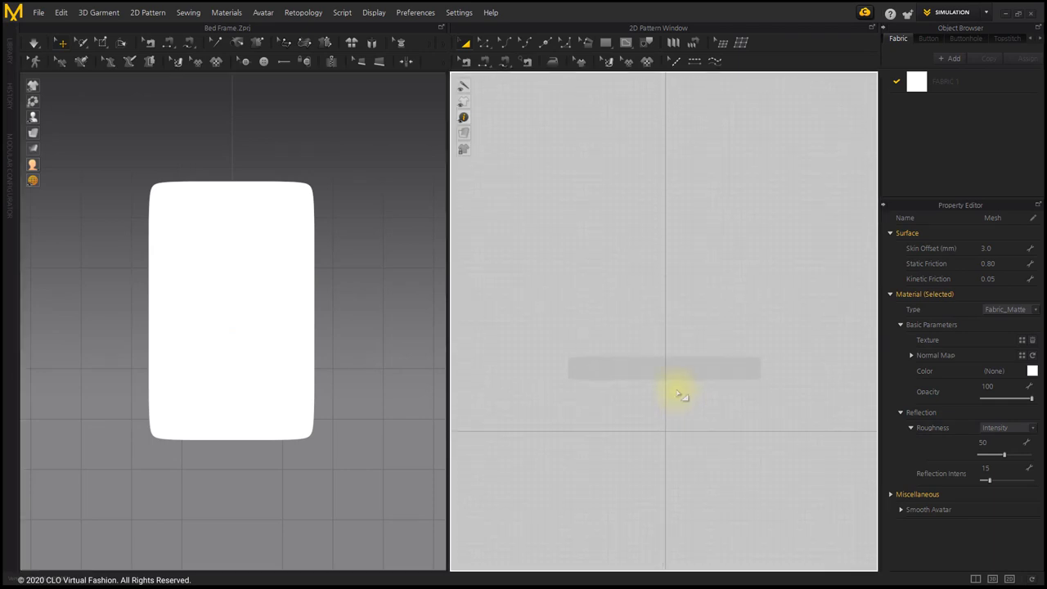
click(605, 42)
mouse_move(798, 418)
mouse_down()
mouse_move(643, 283)
mouse_move(545, 169)
mouse_move(521, 85)
mouse_up()
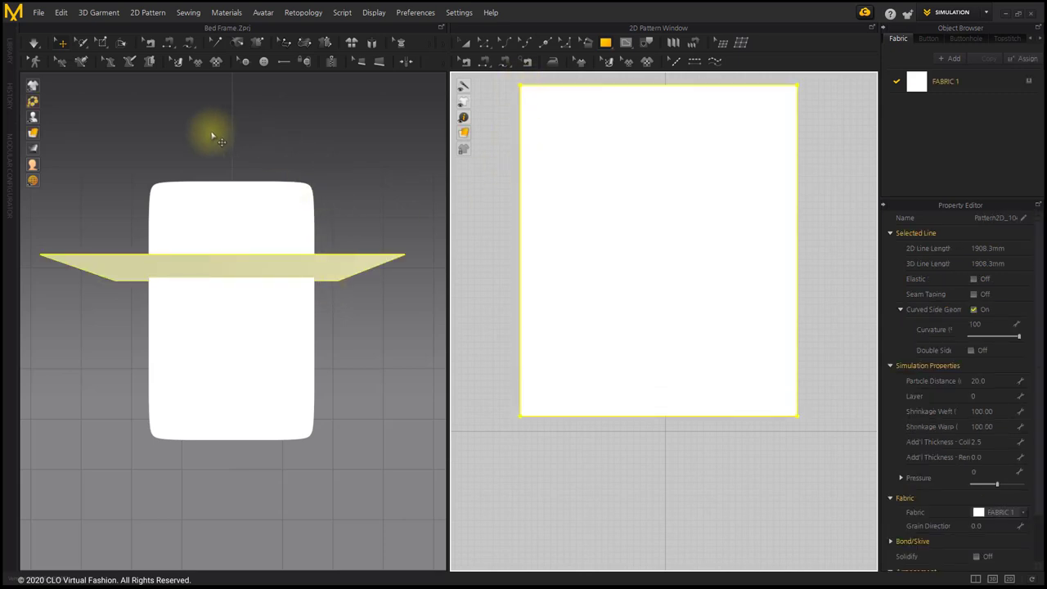
- Lay the rectangular pattern flat above the mattress in 3D and display its fabric as translucent
click(246, 272)
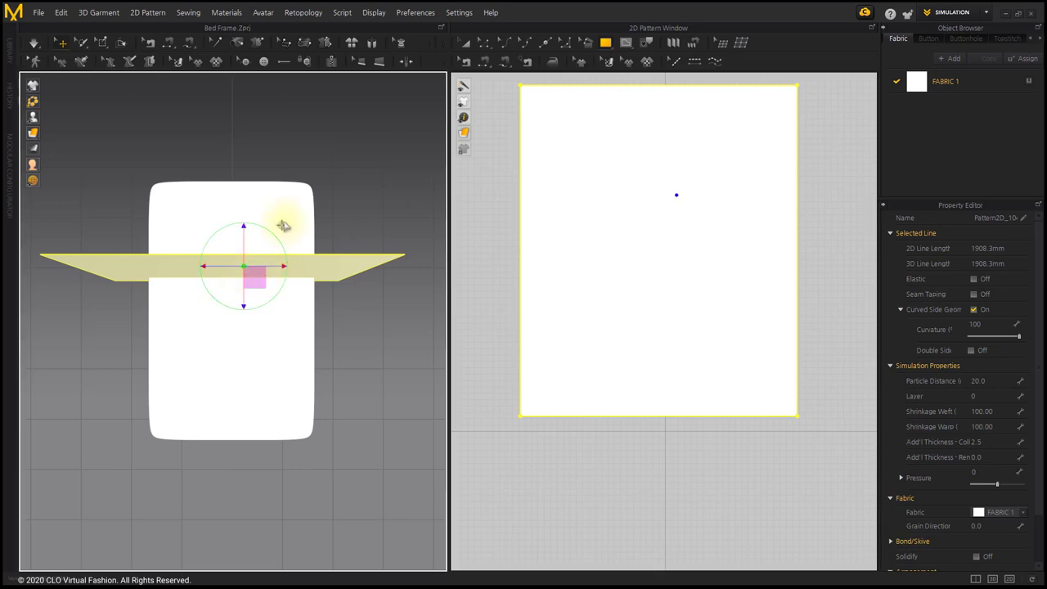
key(space)
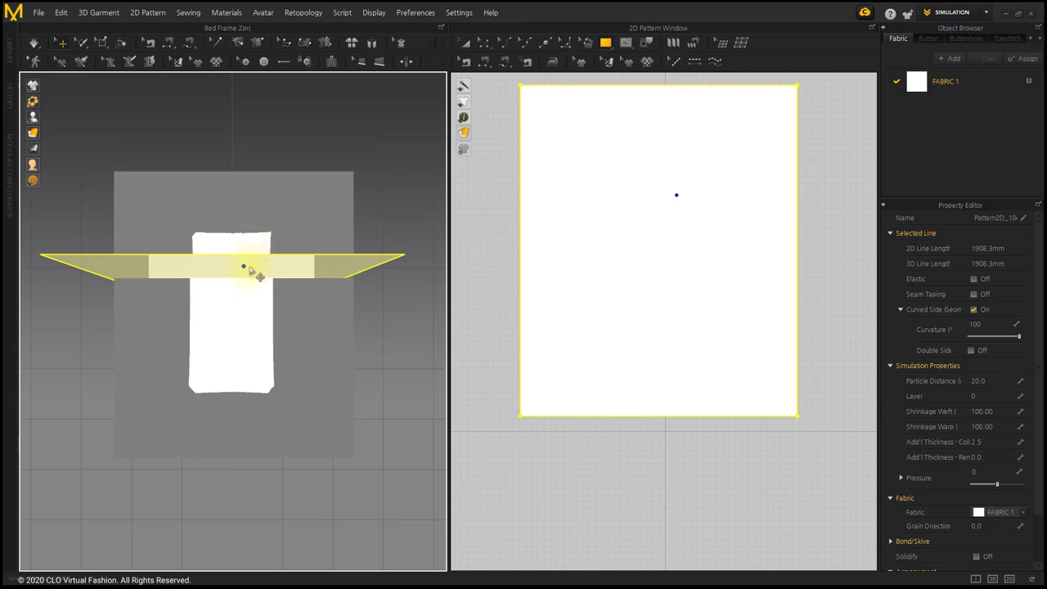
click(249, 268)
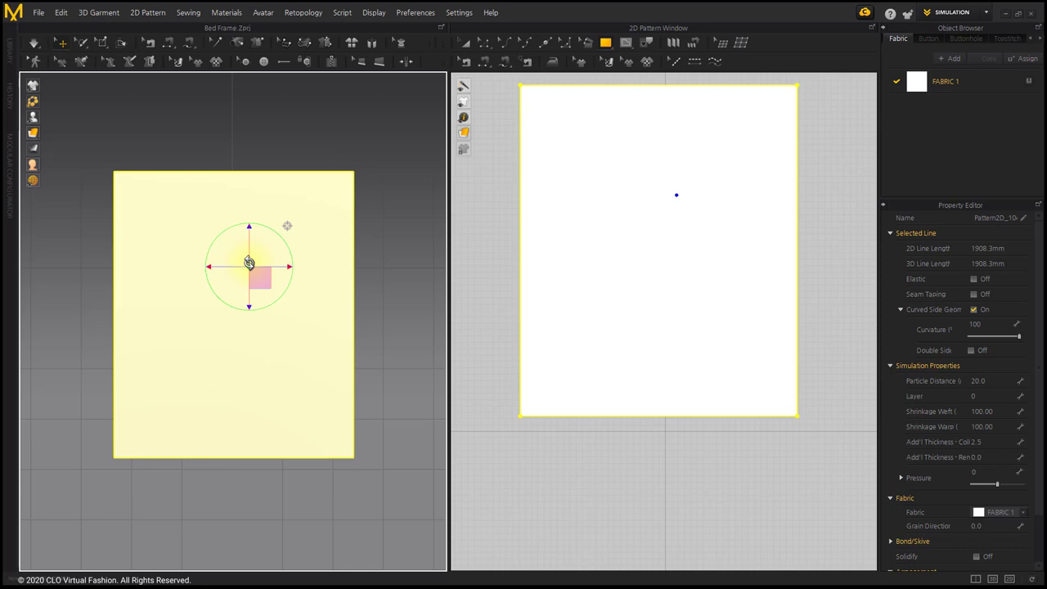
mouse_move(37, 134)
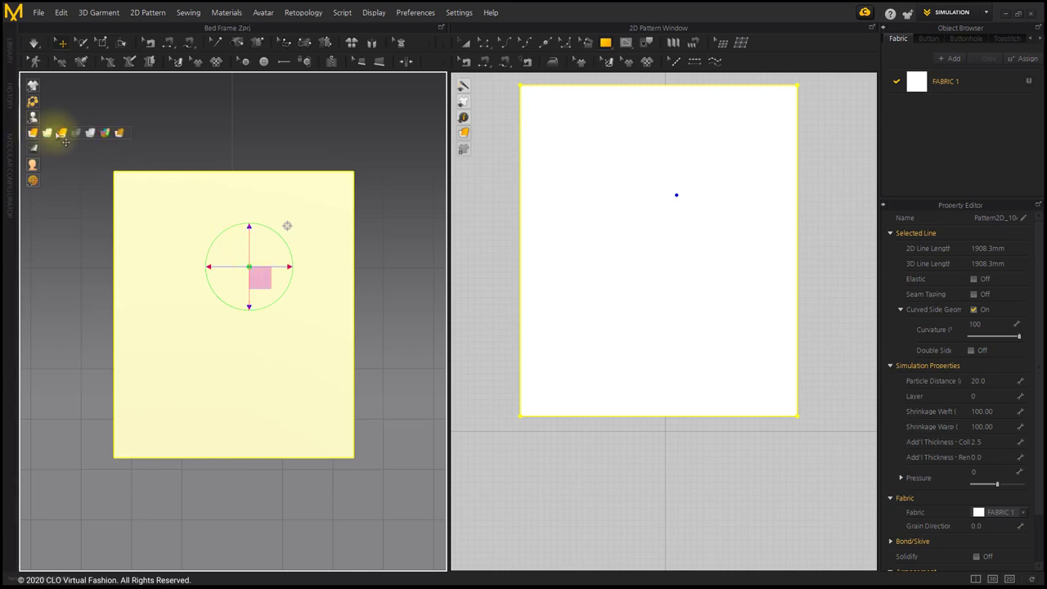
click(79, 132)
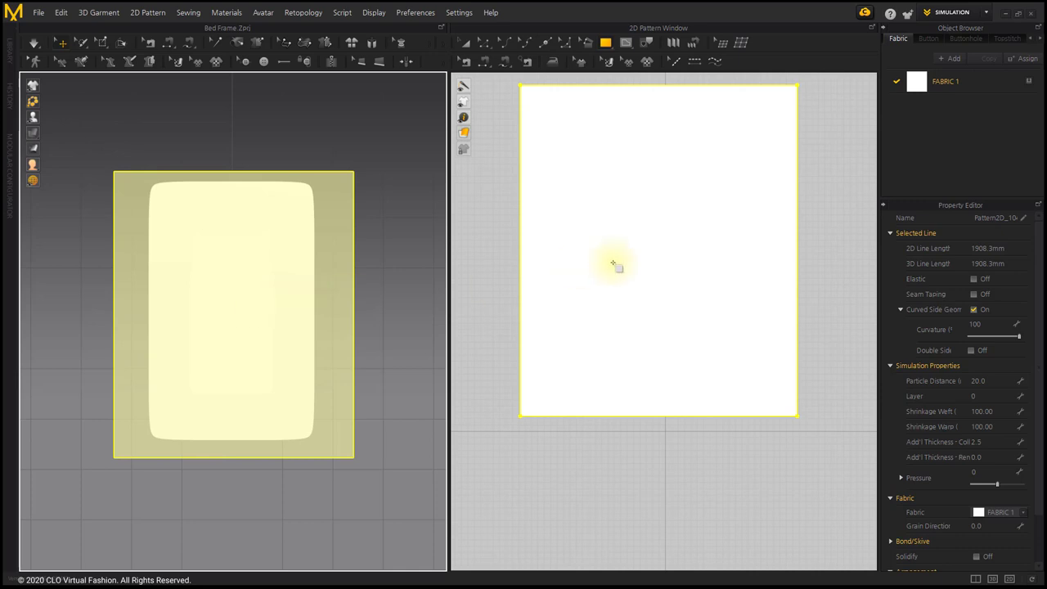
- Reposition and enlarge the rectangular pattern to about 2280 mm long so it overhangs the mattress on all sides
click(465, 43)
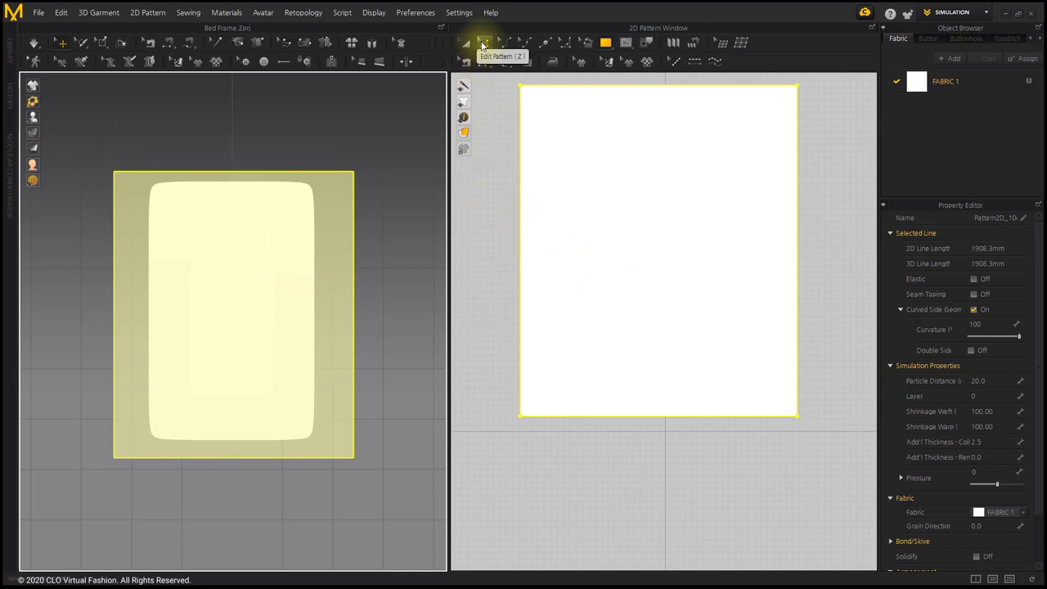
click(646, 177)
drag(661, 173, 661, 123)
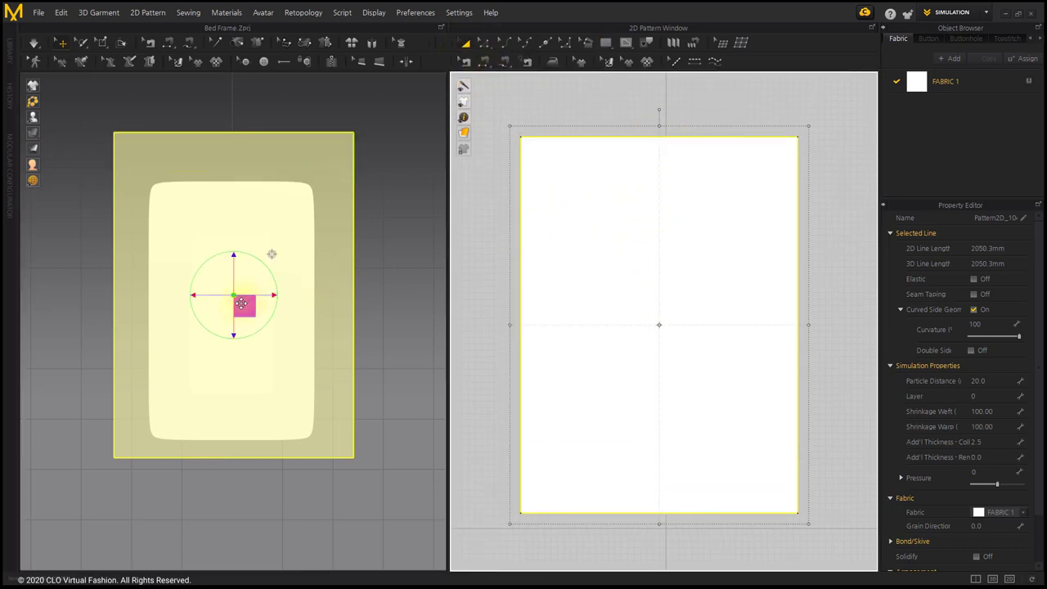
drag(509, 126, 495, 106)
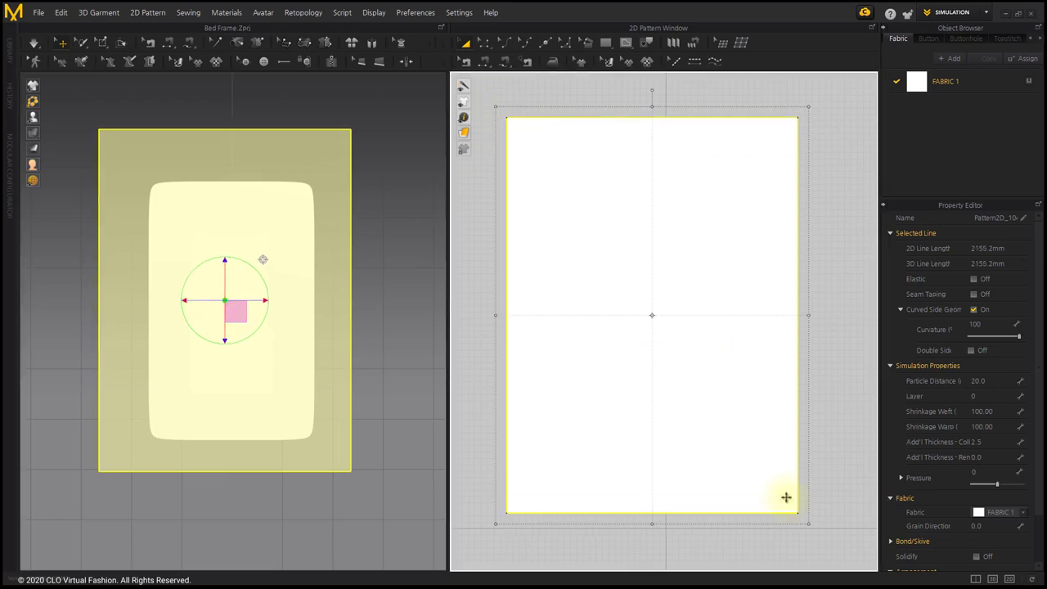
drag(808, 523, 836, 530)
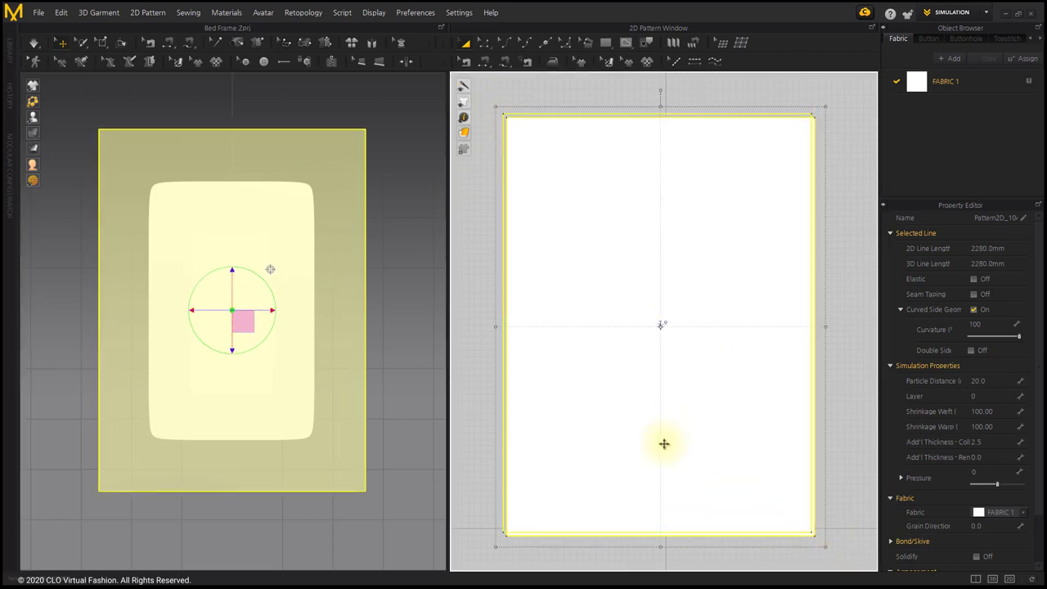
scroll(664, 439, down, 3)
middle_drag(663, 447, 672, 350)
key(Escape)
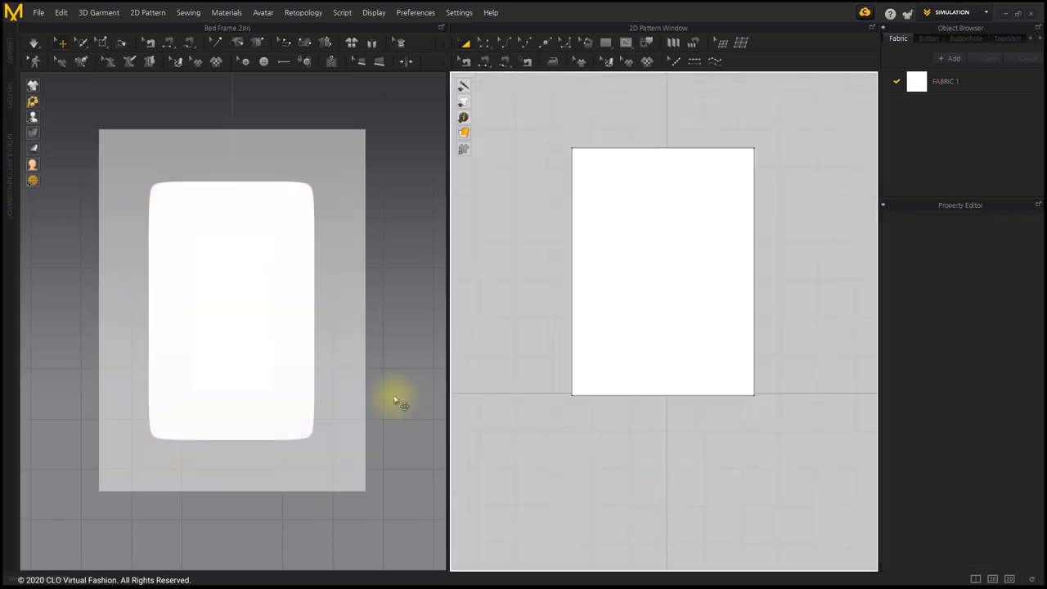
- Simulate the pattern draping over the mattress and set the color of FABRIC 1 to Brown 2 (CC9966)
click(33, 43)
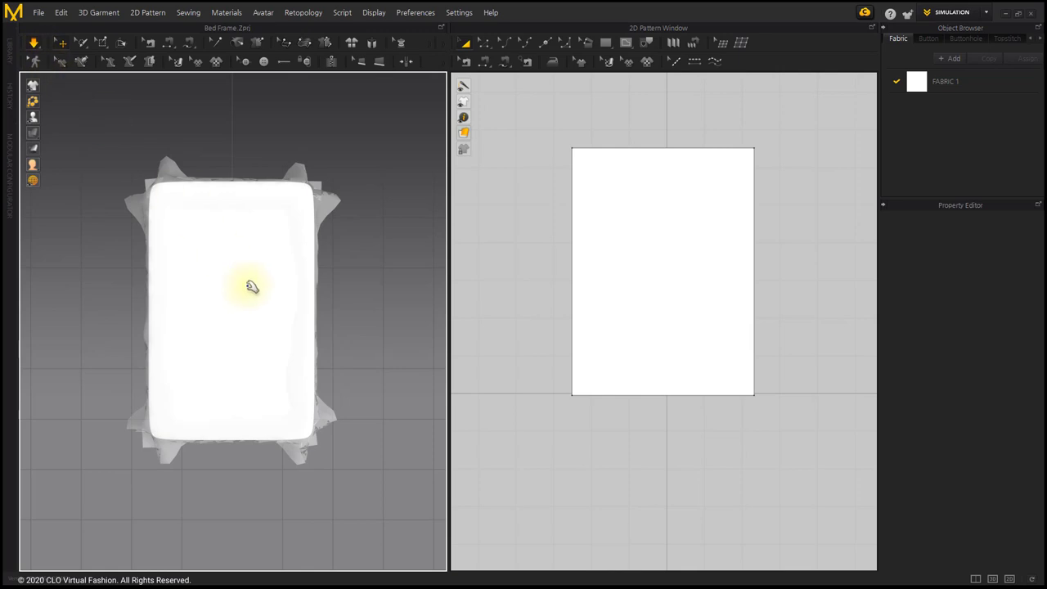
click(956, 85)
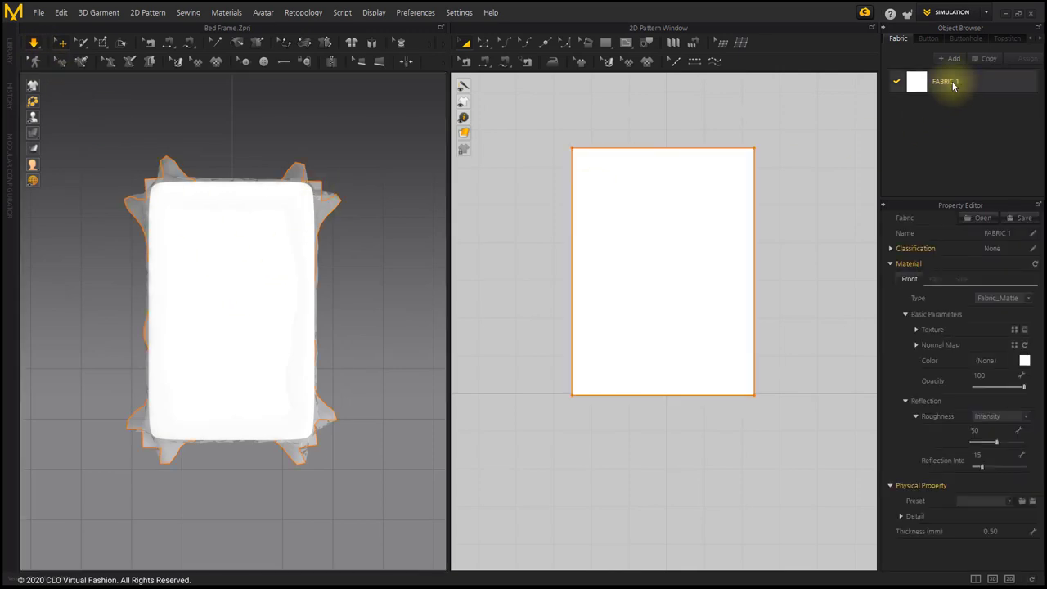
click(1025, 361)
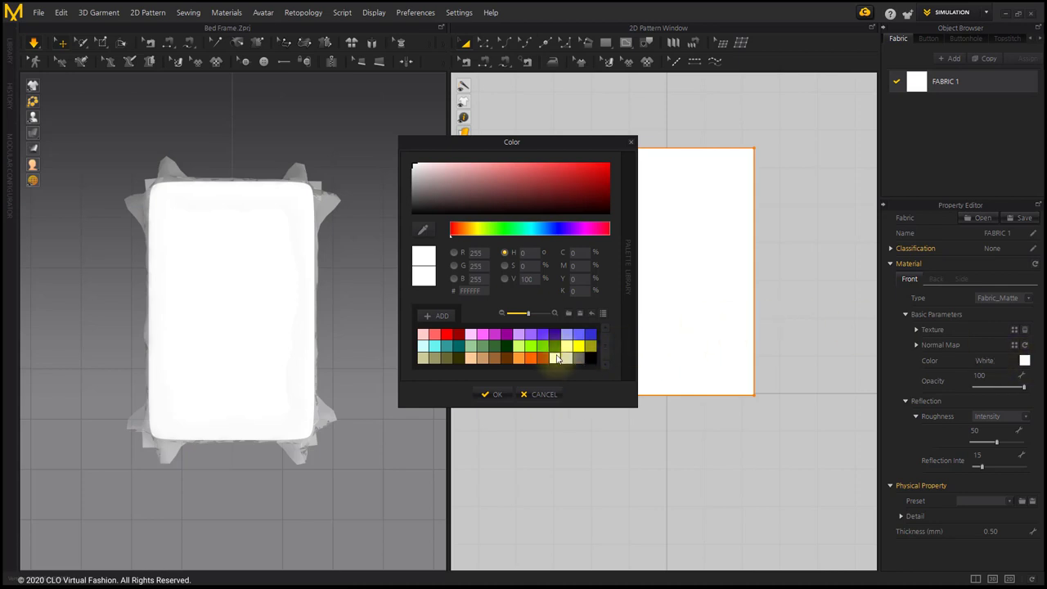
click(482, 361)
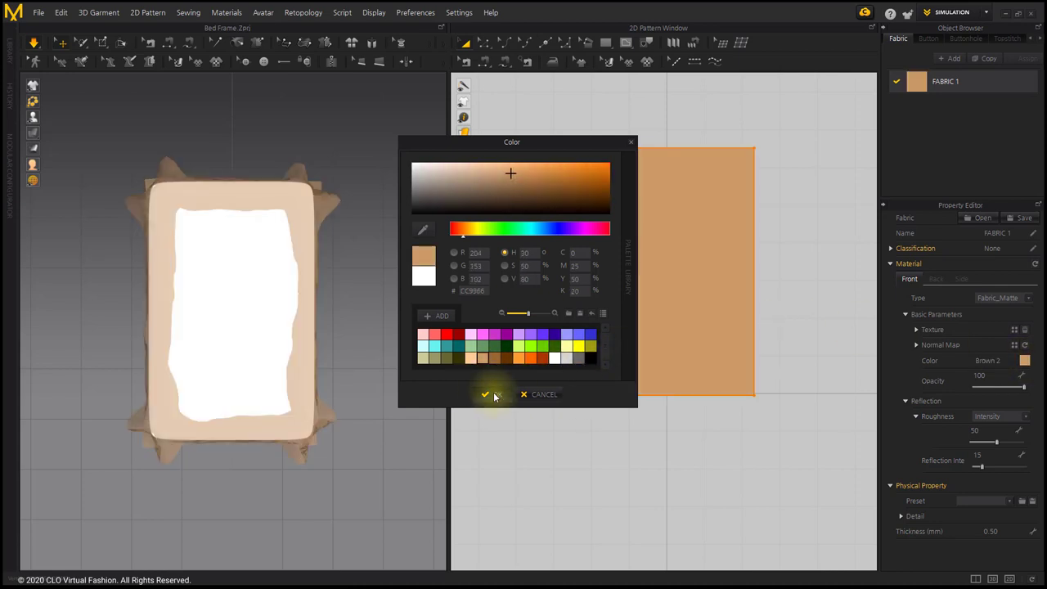
click(491, 394)
click(392, 348)
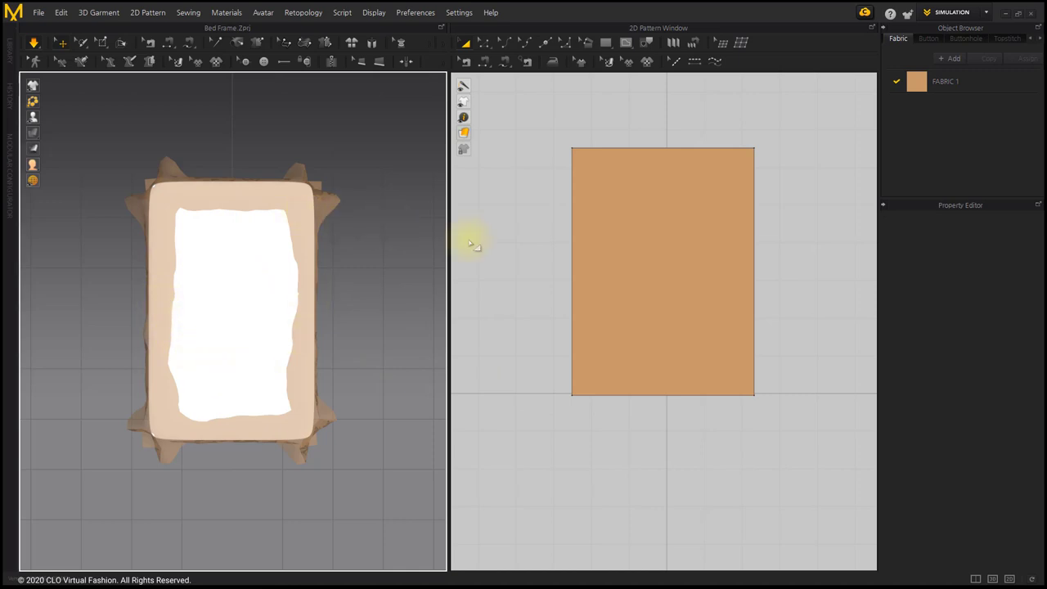
- Set the sheet pattern's particle distance to 10 and simulate the drape again
click(625, 259)
click(643, 263)
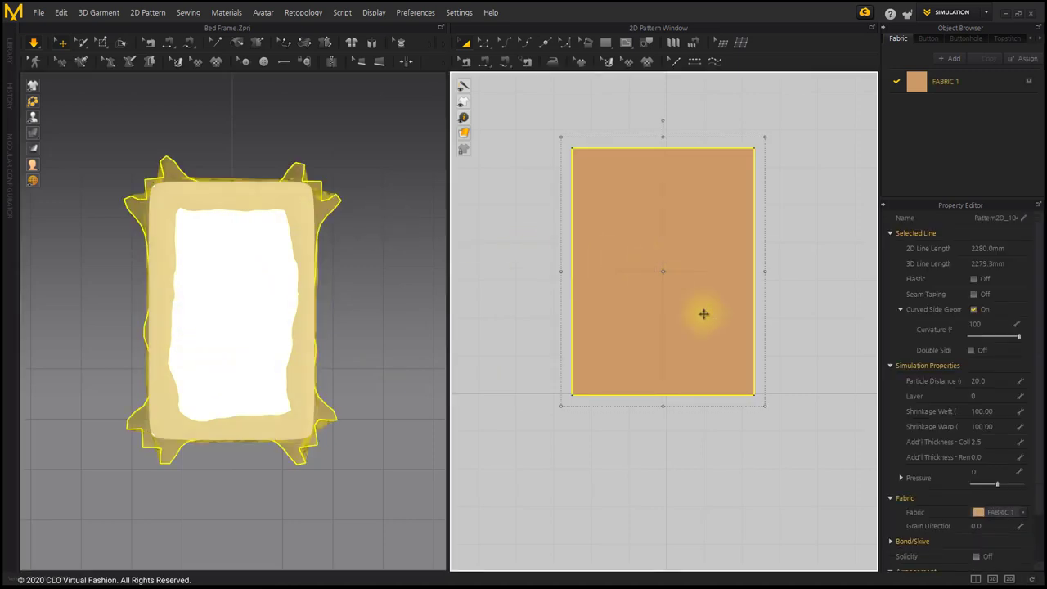
click(997, 381)
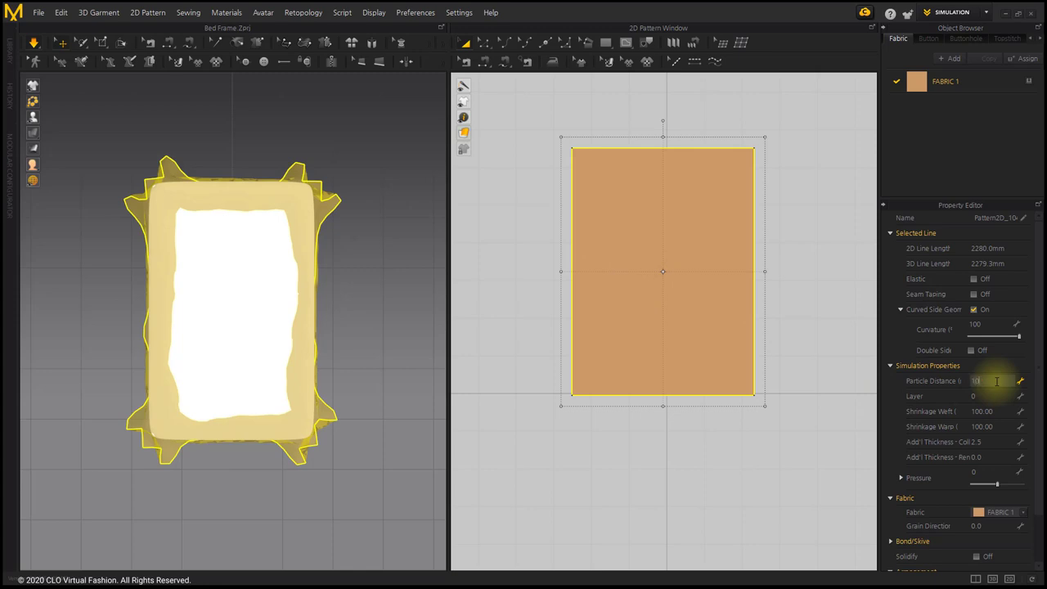
key(Return)
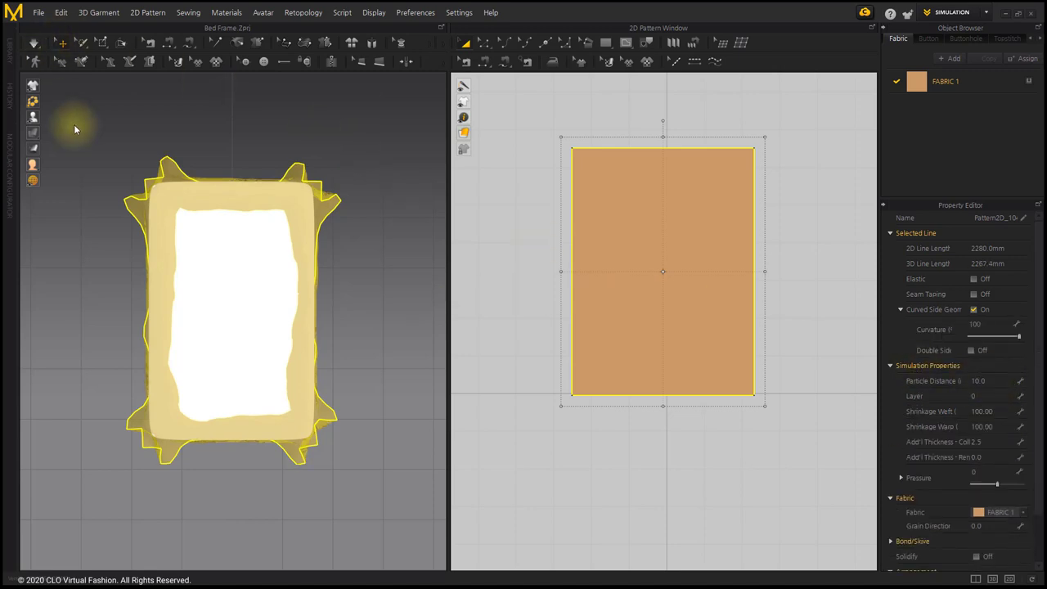
click(33, 44)
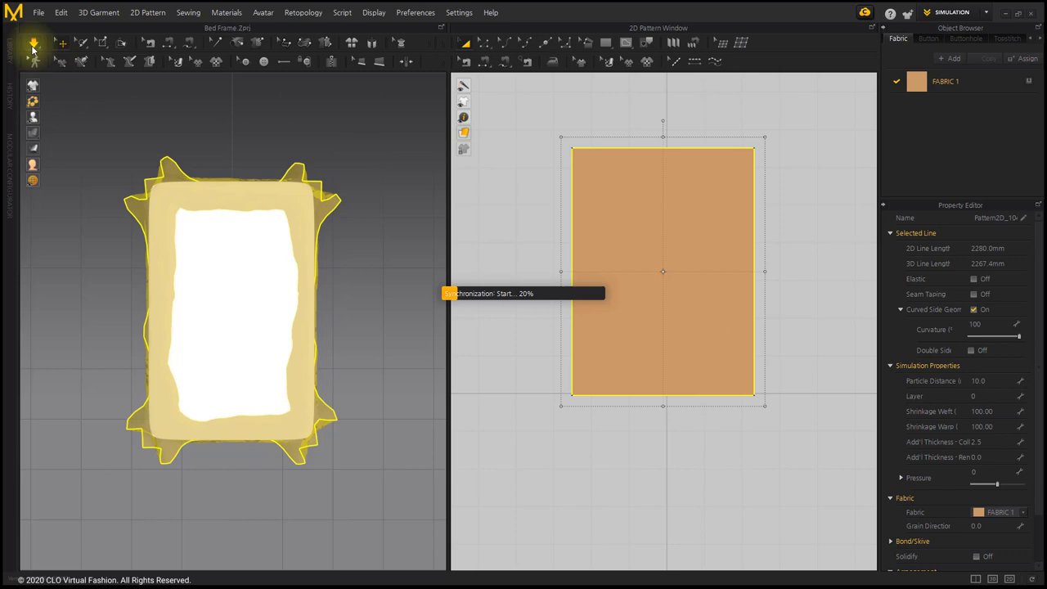
click(424, 246)
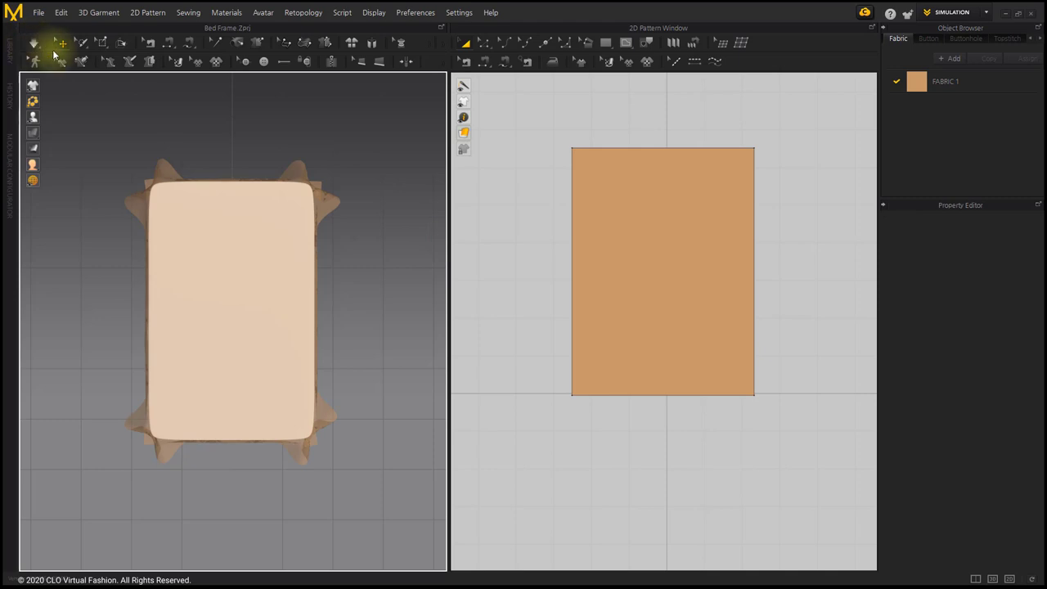
- Round the two upper corners of the sheet pattern by length, with both lines of each corner at 100 mm
click(566, 45)
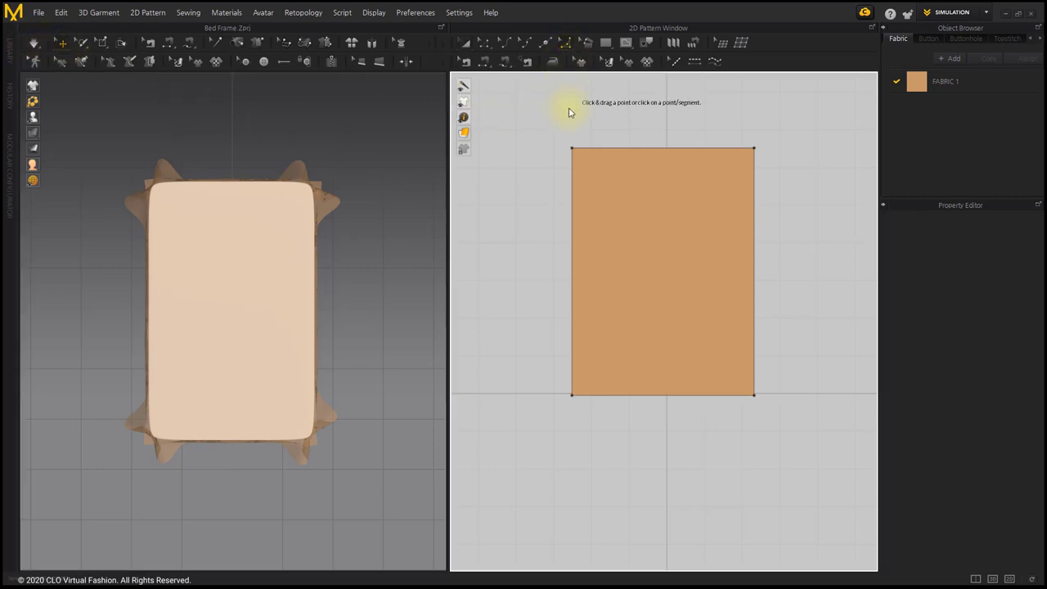
drag(573, 148, 601, 183)
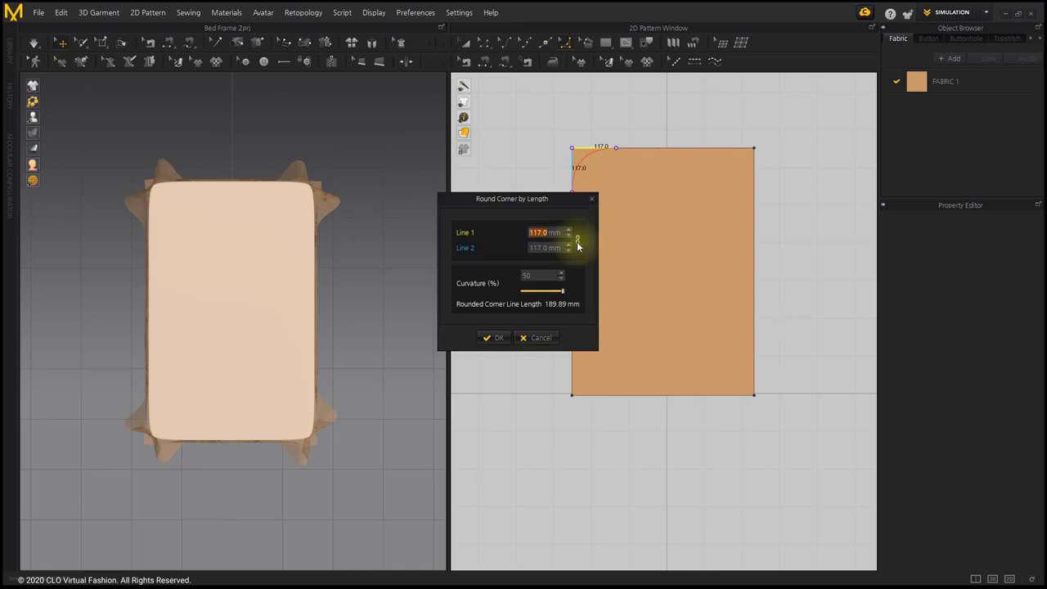
text(100)
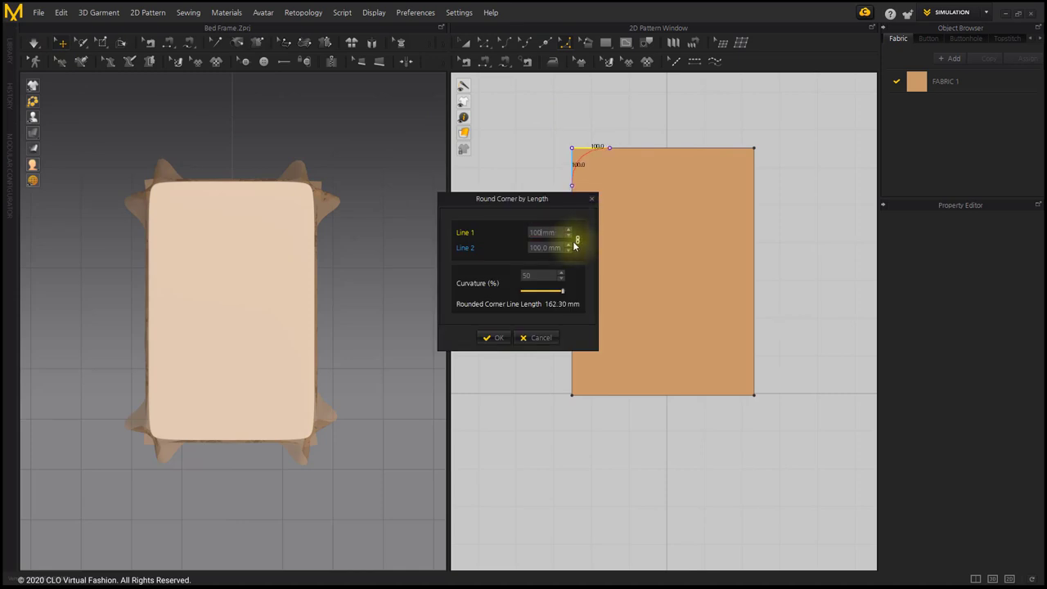
key(Return)
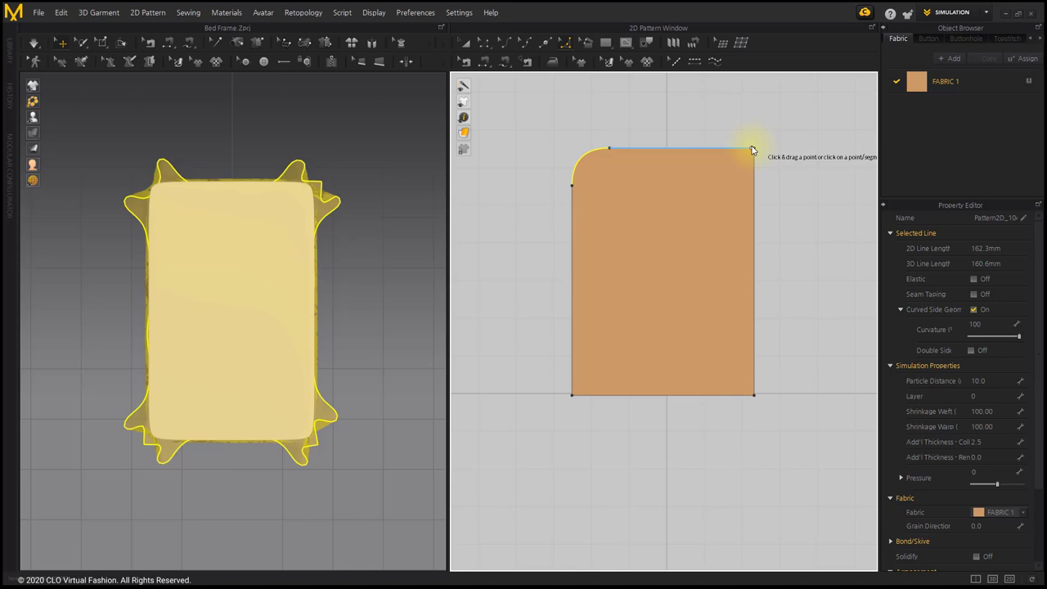
drag(753, 149, 732, 186)
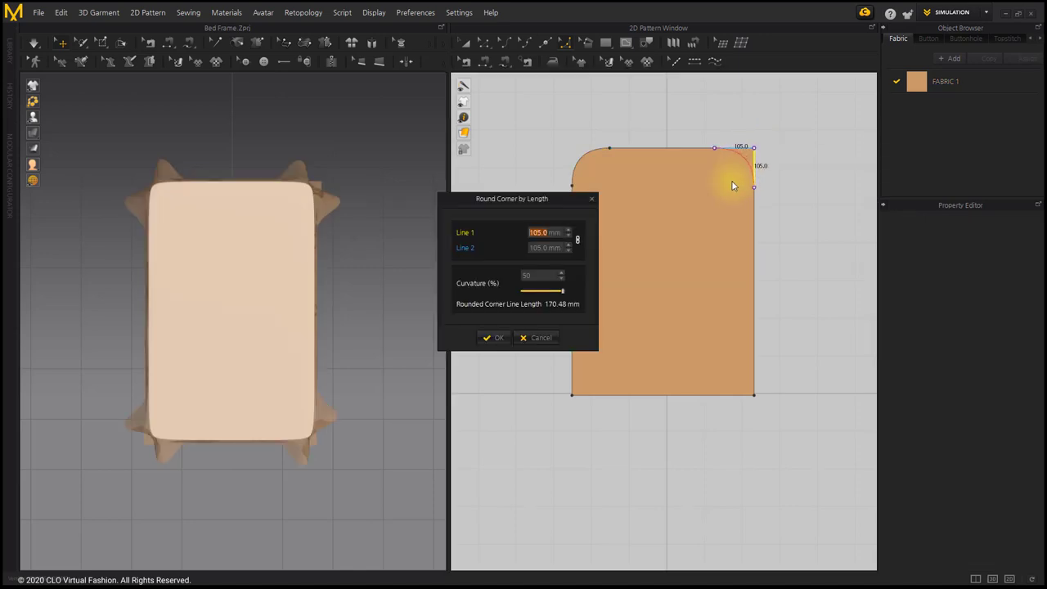
key(Return)
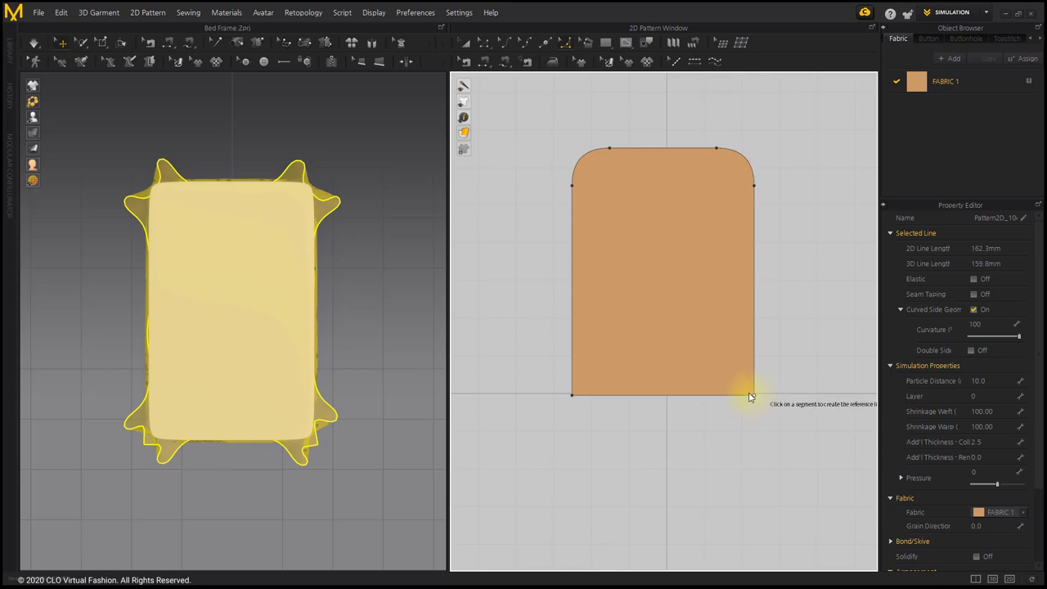
- Round the two lower corners of the sheet pattern with 100 mm line lengths and deselect the pattern
drag(752, 395, 731, 360)
text(100)
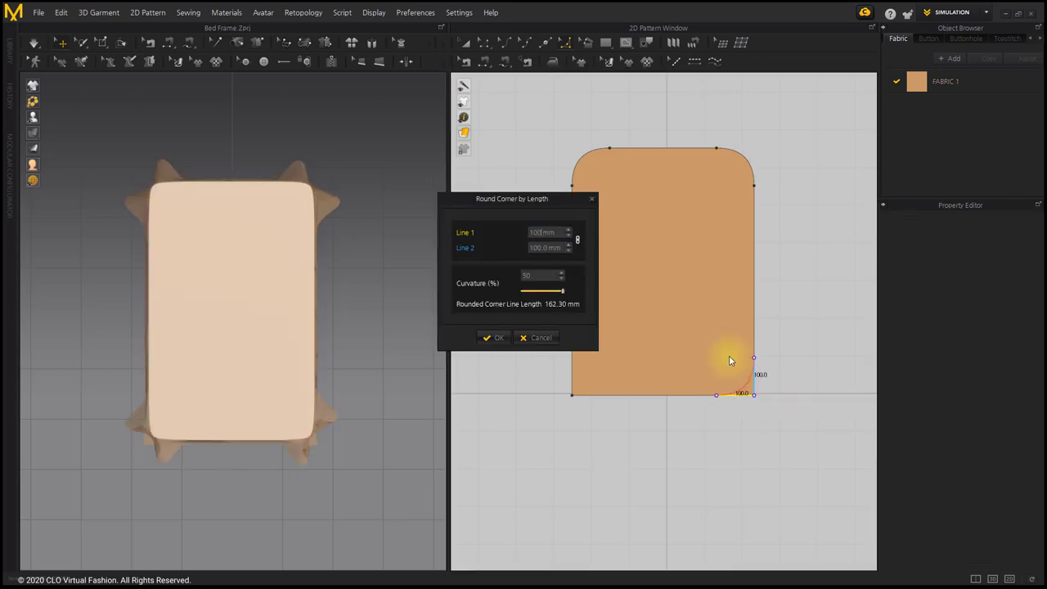
key(Return)
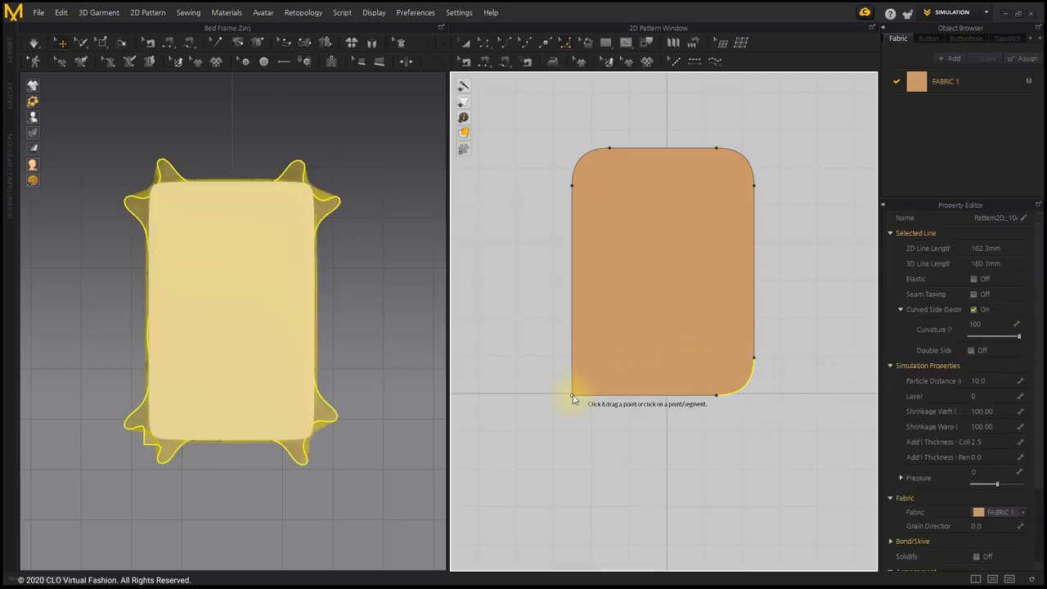
drag(572, 395, 611, 358)
text(100mm)
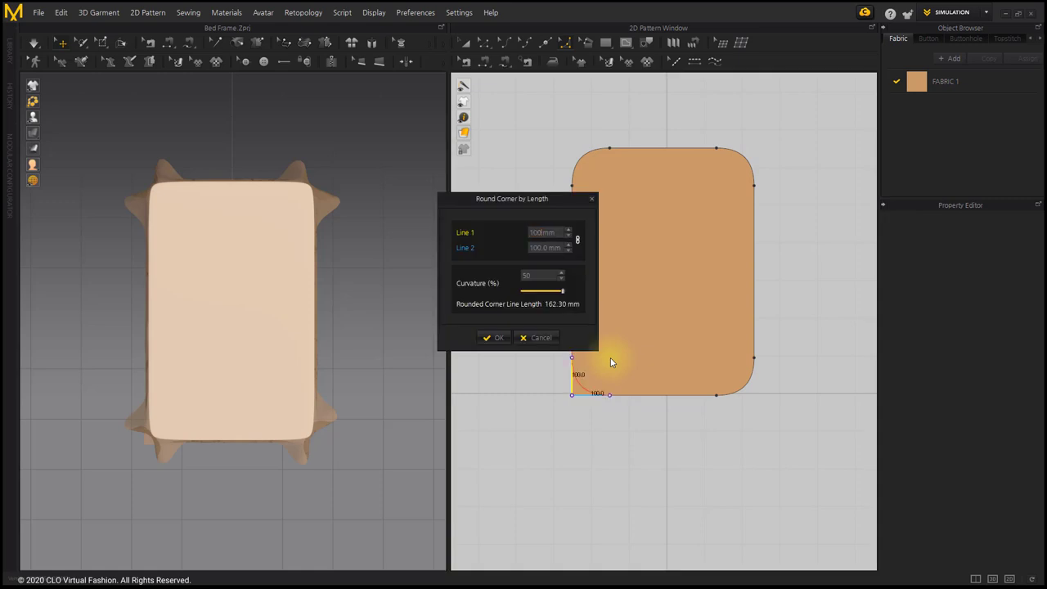
key(Return)
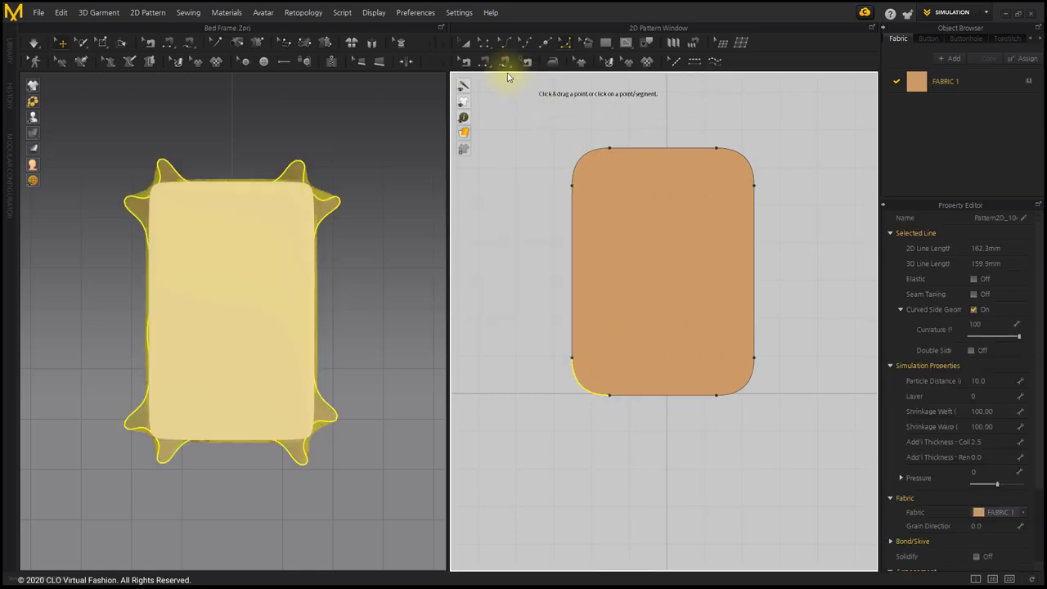
click(464, 43)
click(535, 218)
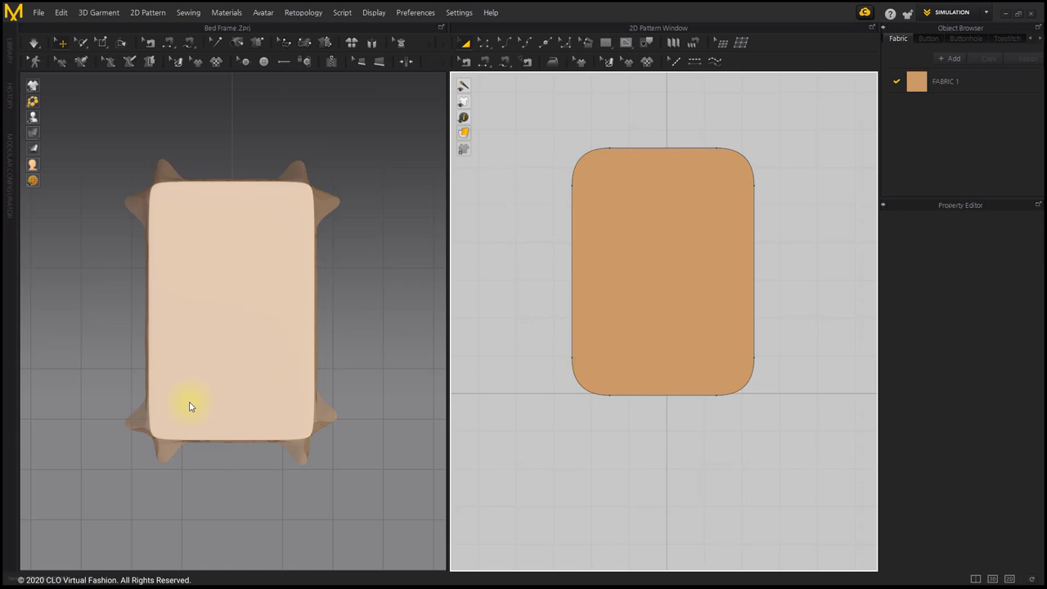
- Turn on Elastic for all edges of the sheet pattern and simulate it gathering around the mattress
right_drag(189, 406, 243, 300)
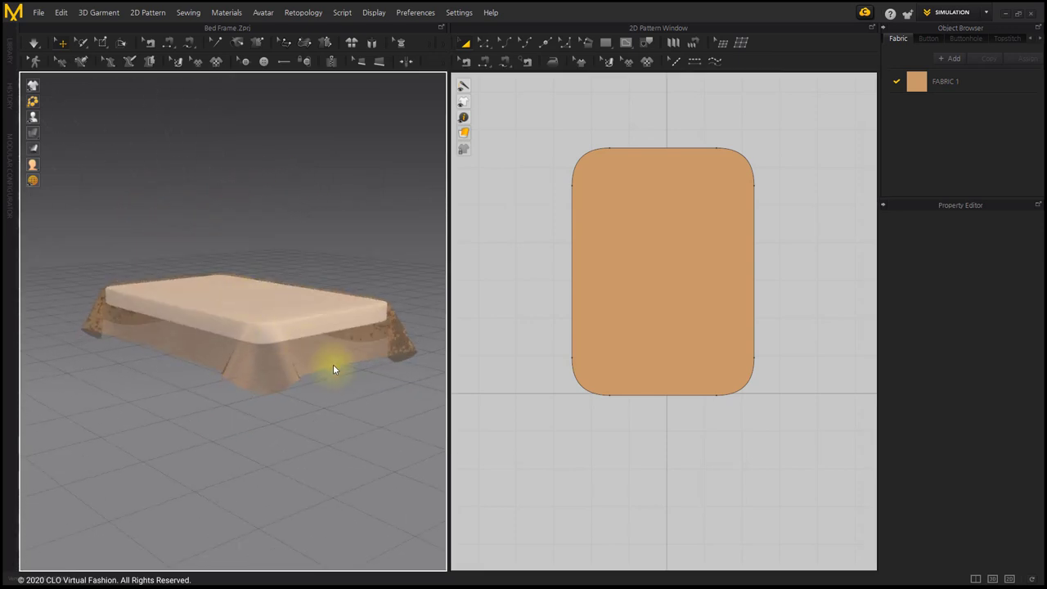
click(717, 285)
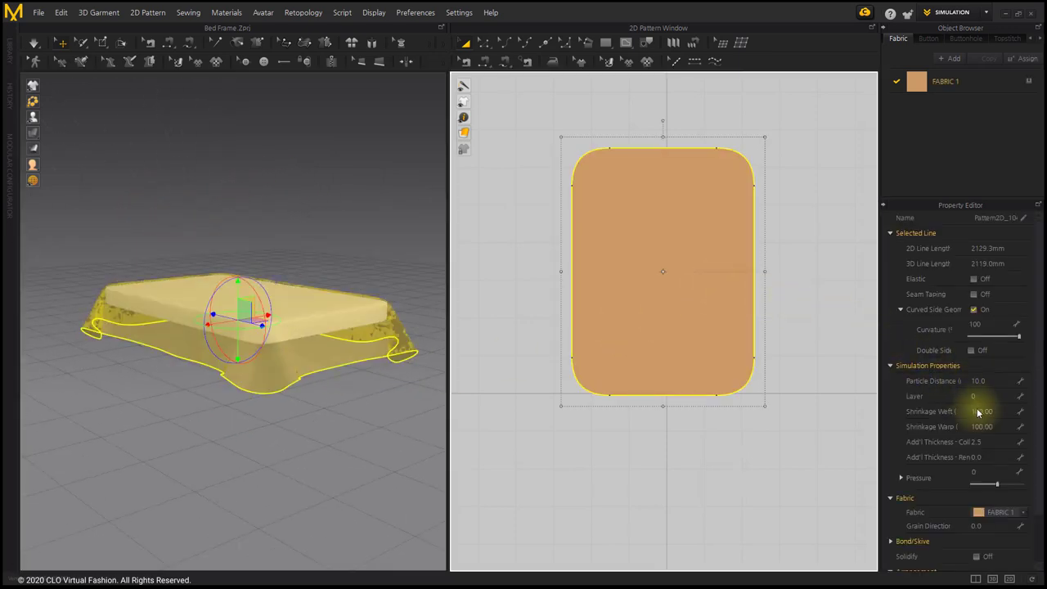
click(974, 280)
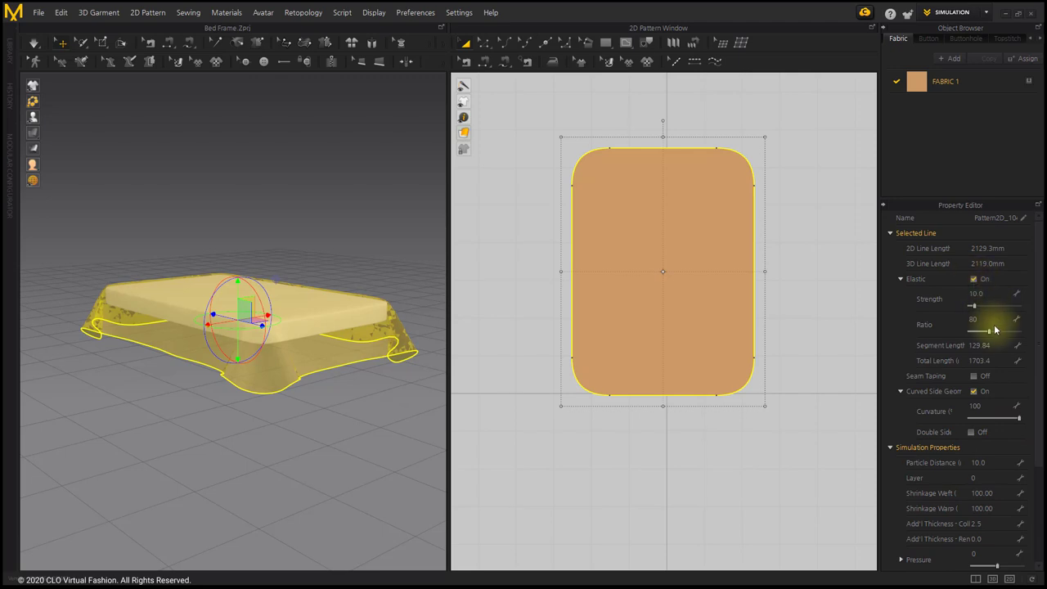
click(34, 42)
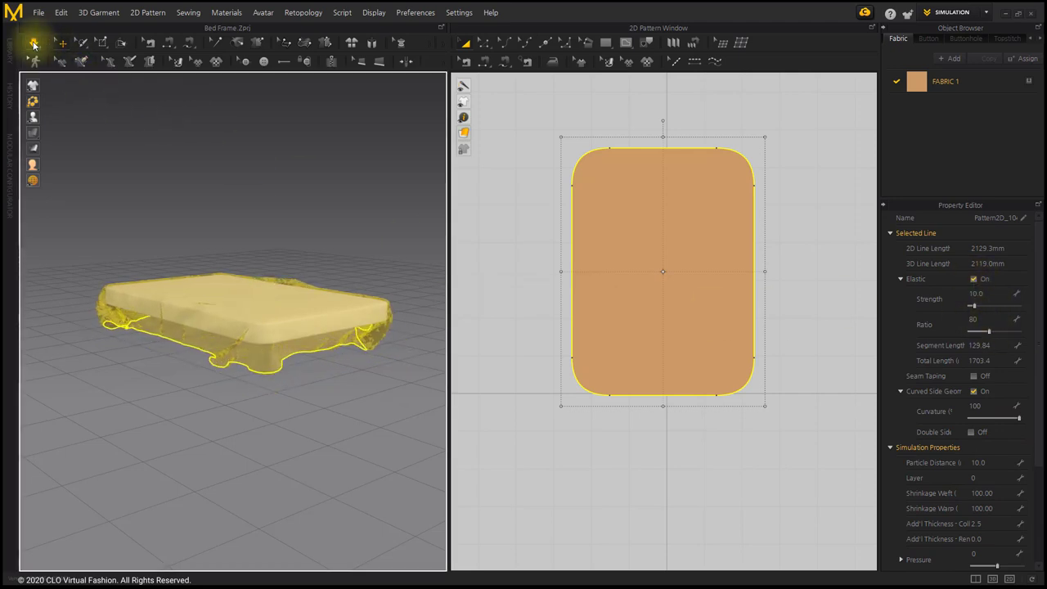
click(256, 187)
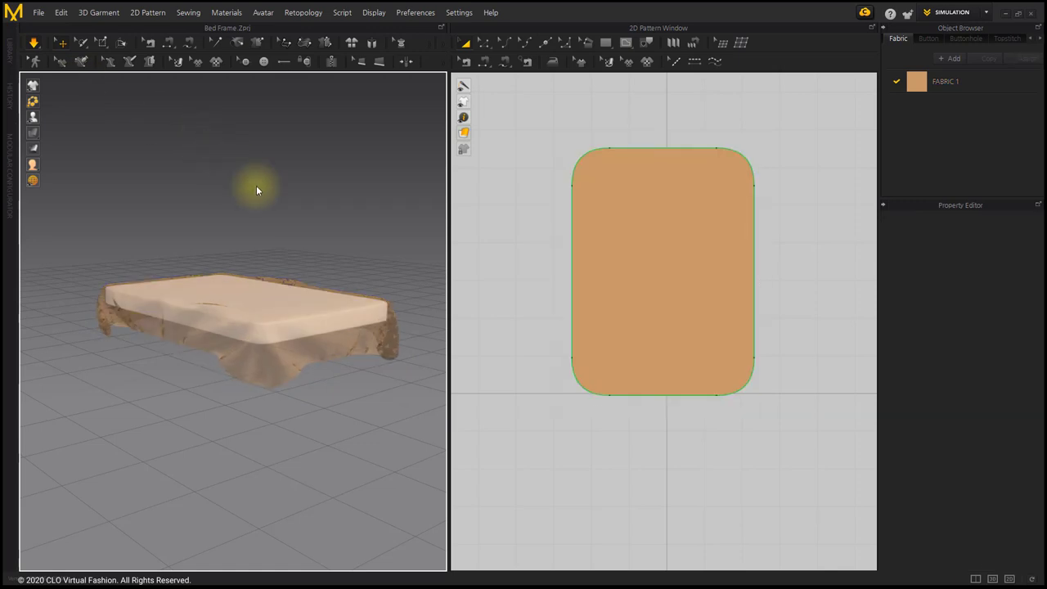
- Tighten the sheet's elastic edges under the mattress during simulation by setting the ratio to 50 and finally 30
key(5)
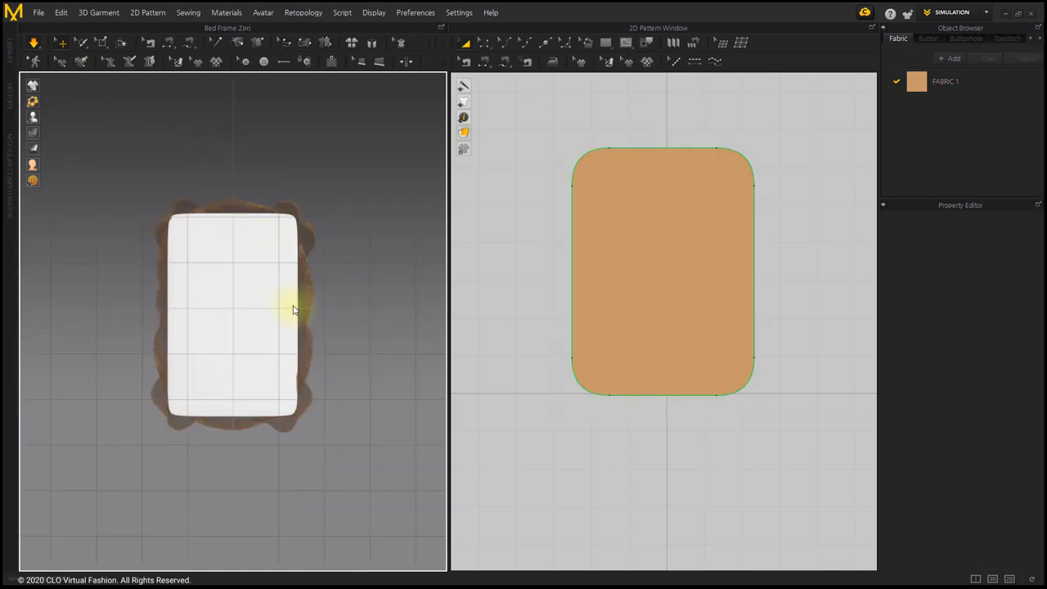
scroll(294, 306, up, 4)
click(657, 276)
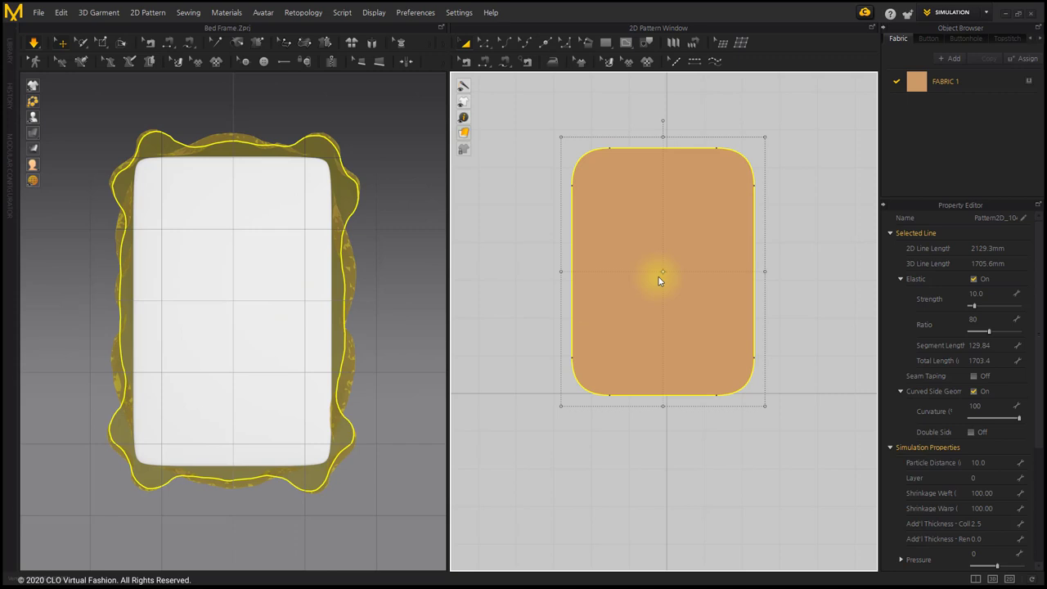
click(993, 322)
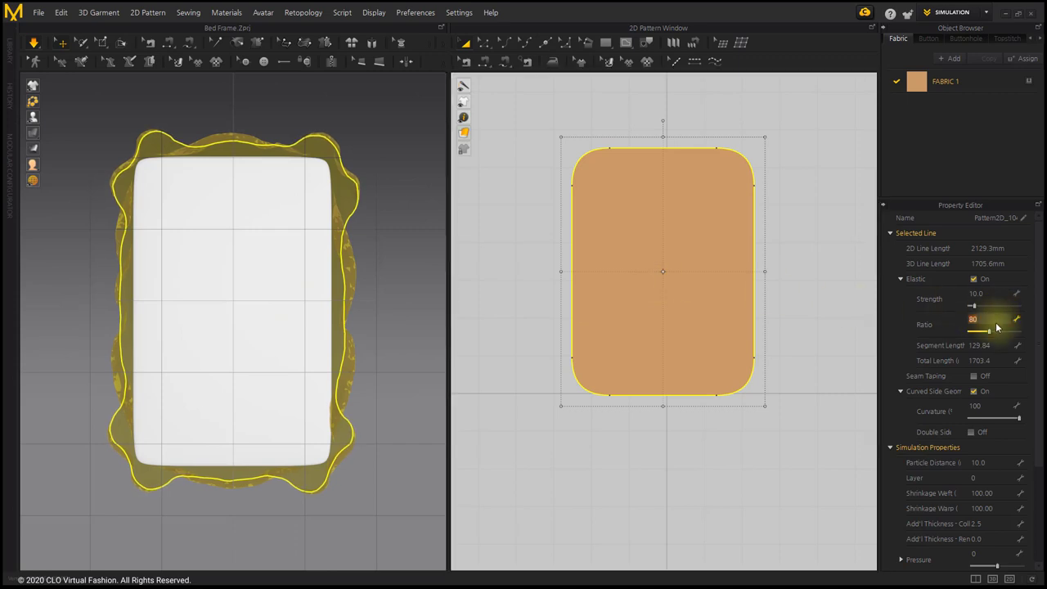
text(50)
key(Return)
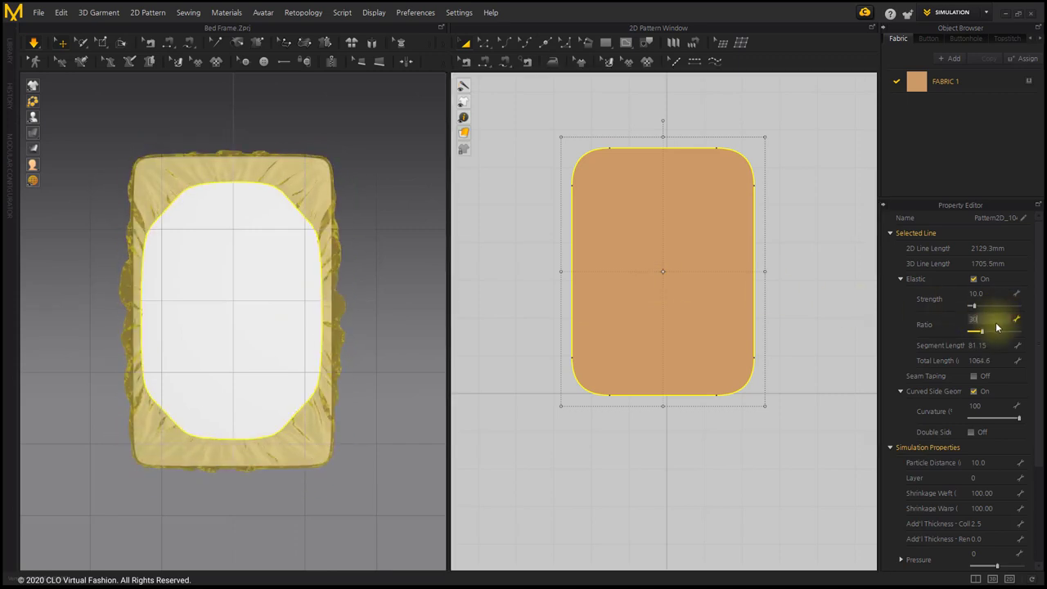
click(405, 295)
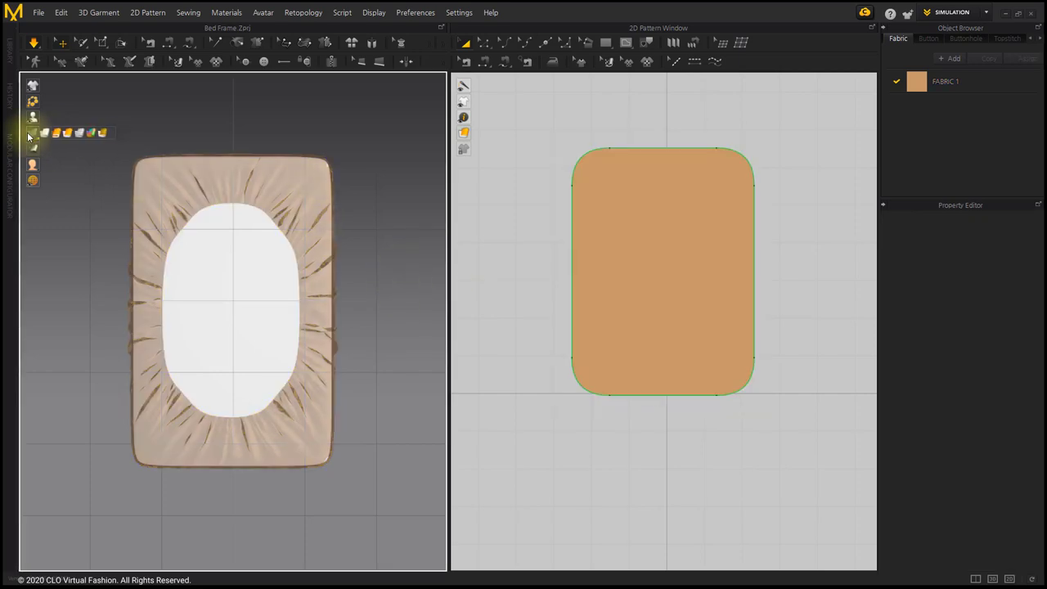
- Switch the sheet from translucent to an opaque display and reset FABRIC 1 to its default properties
click(79, 133)
right_click(986, 82)
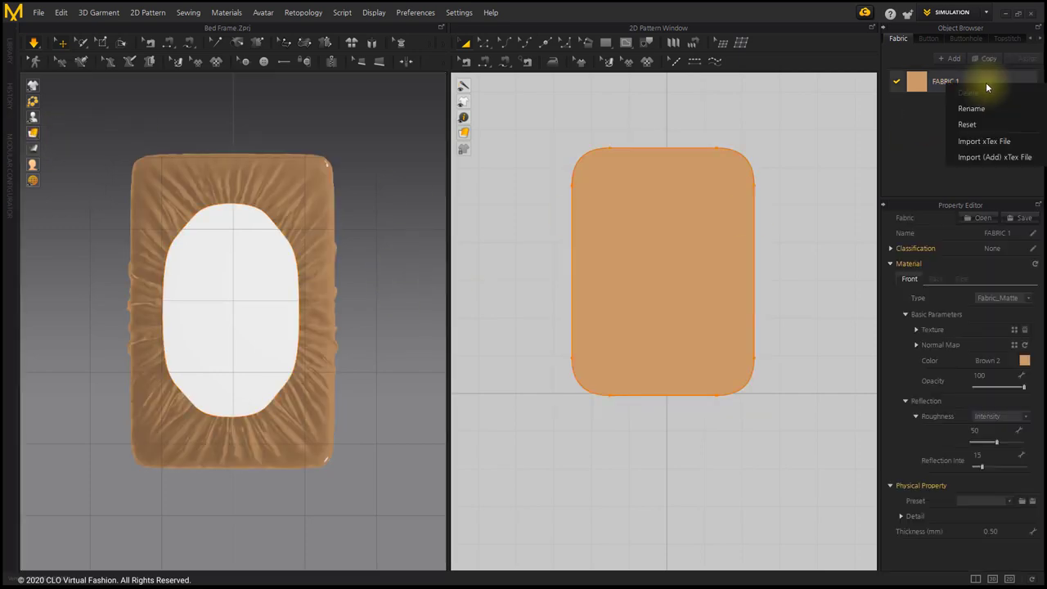
click(974, 124)
click(375, 278)
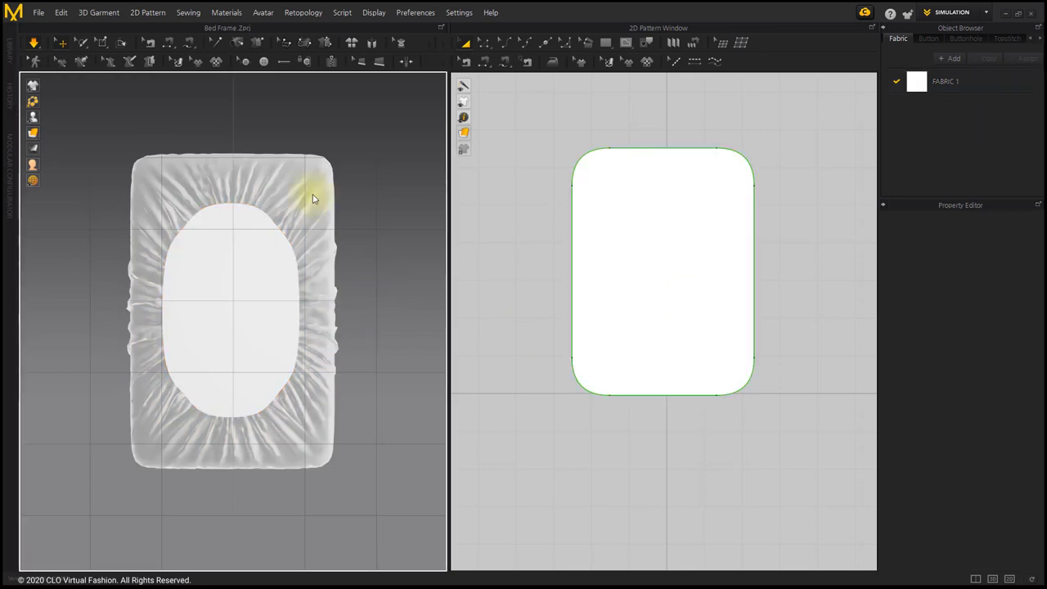
- Display the sheet's mesh, set the pattern's particle distance to 5, and simulate it again
click(33, 133)
click(110, 133)
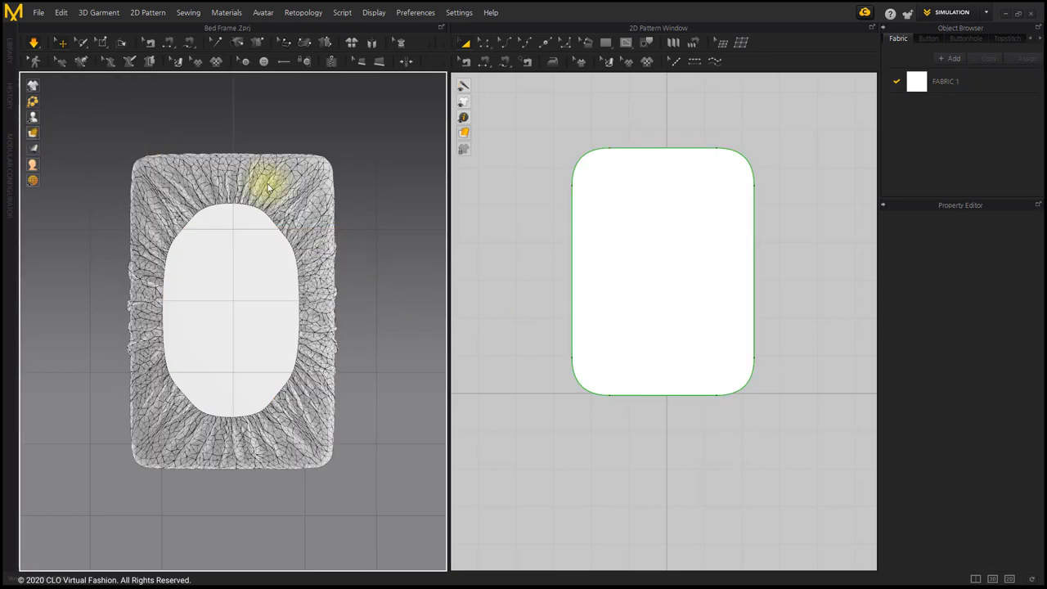
click(667, 223)
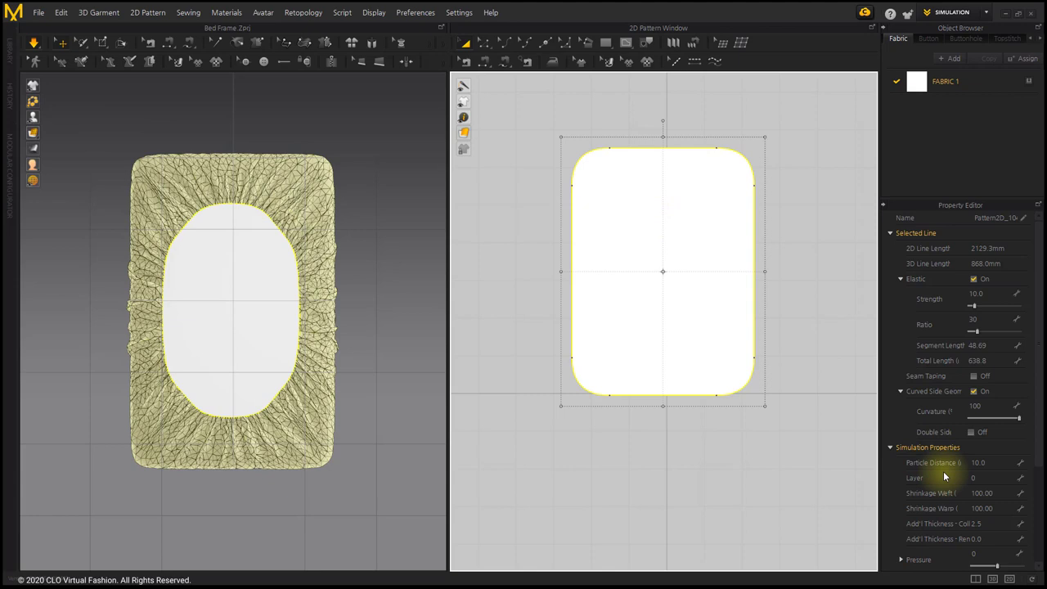
click(1005, 464)
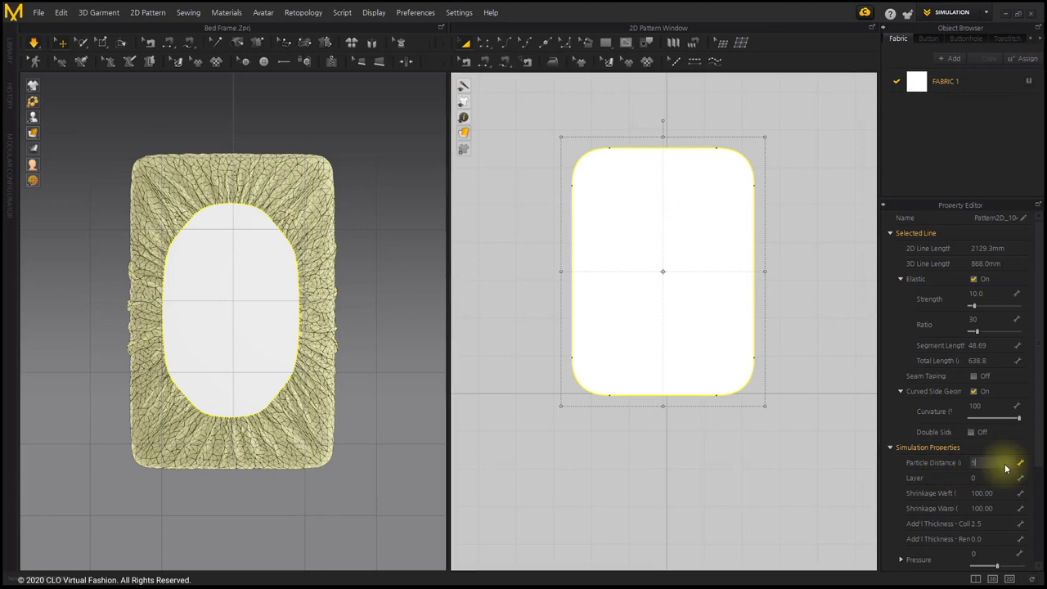
key(Return)
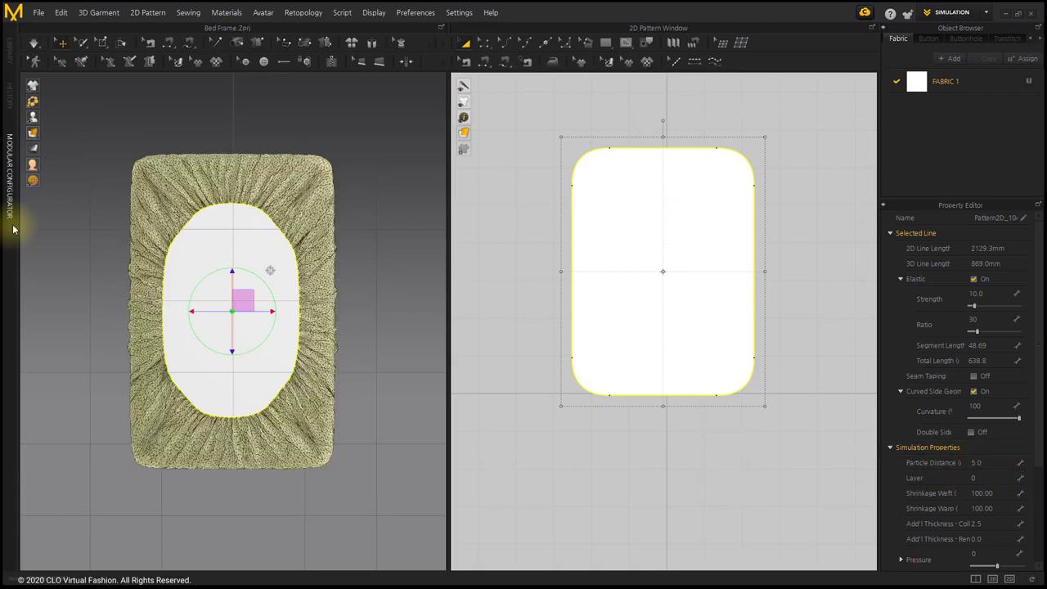
click(33, 43)
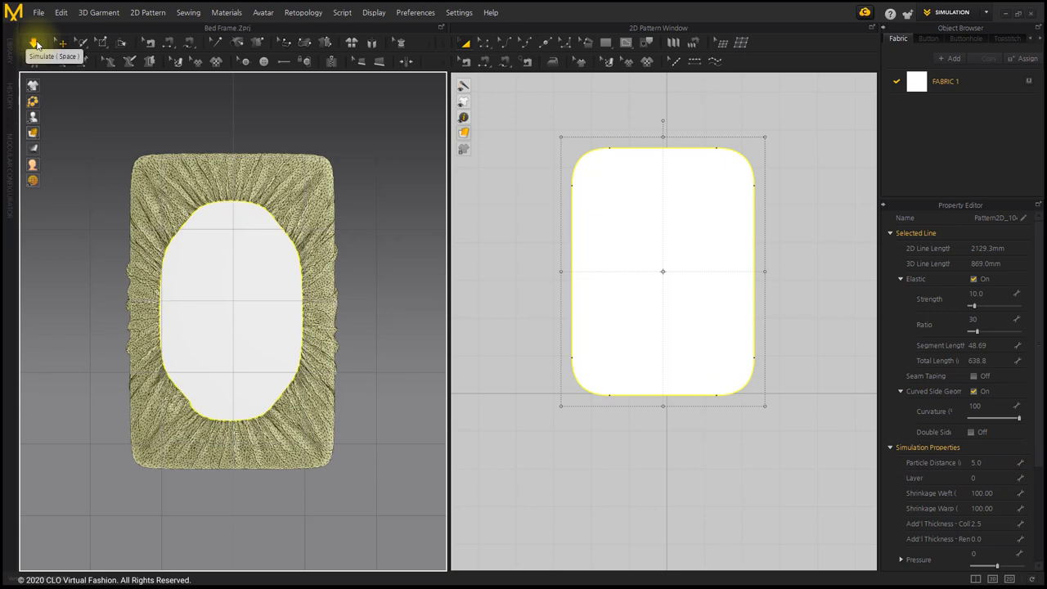
click(391, 299)
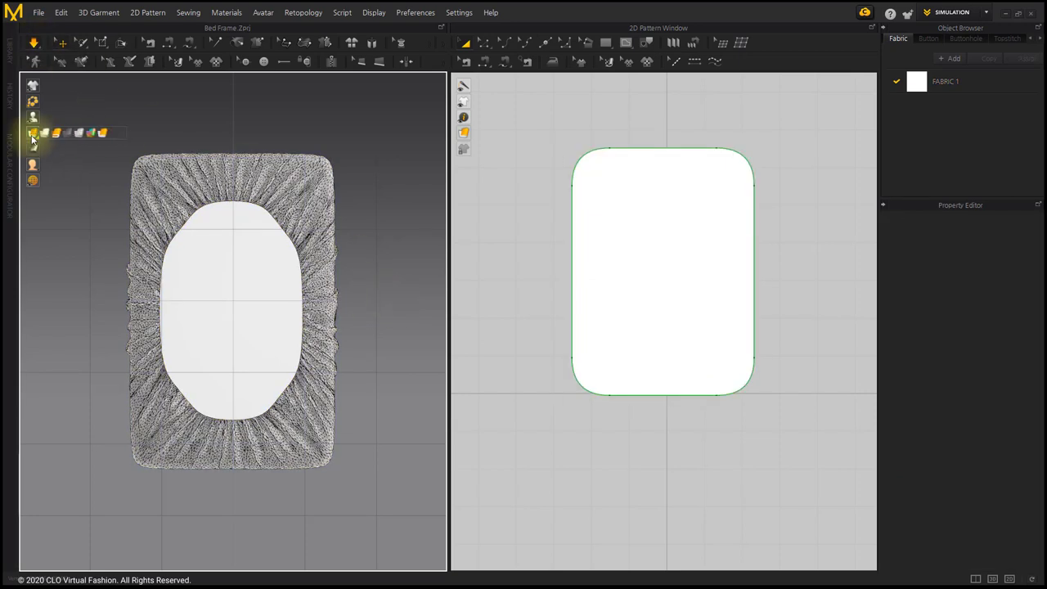
- Return the sheet to a surface display without mesh and show only the 3D view, enlarged on the gathered underside
click(126, 131)
right_drag(385, 255, 341, 302)
scroll(344, 307, up, 3)
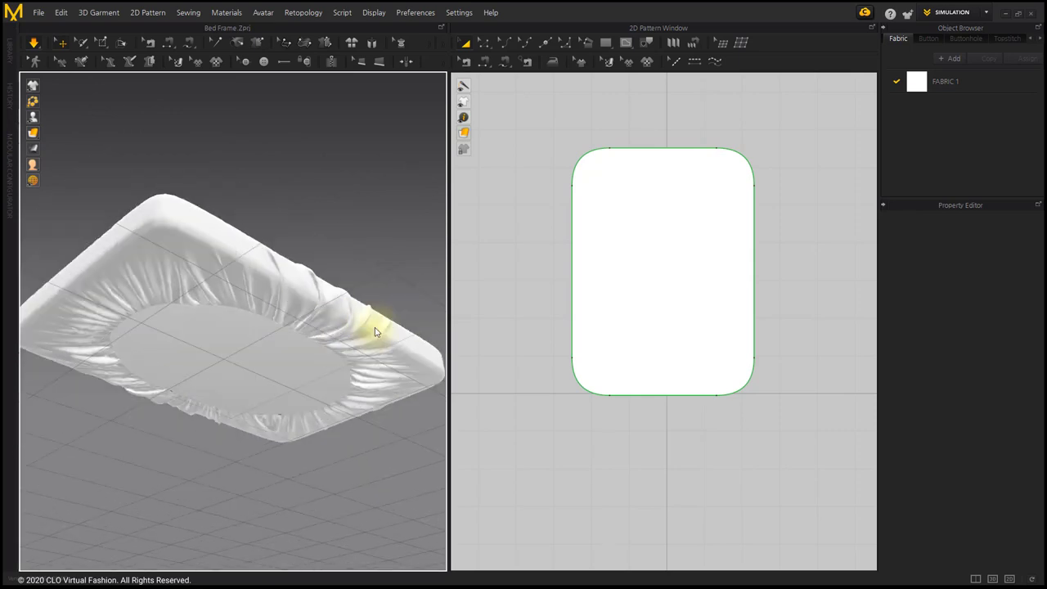
click(976, 579)
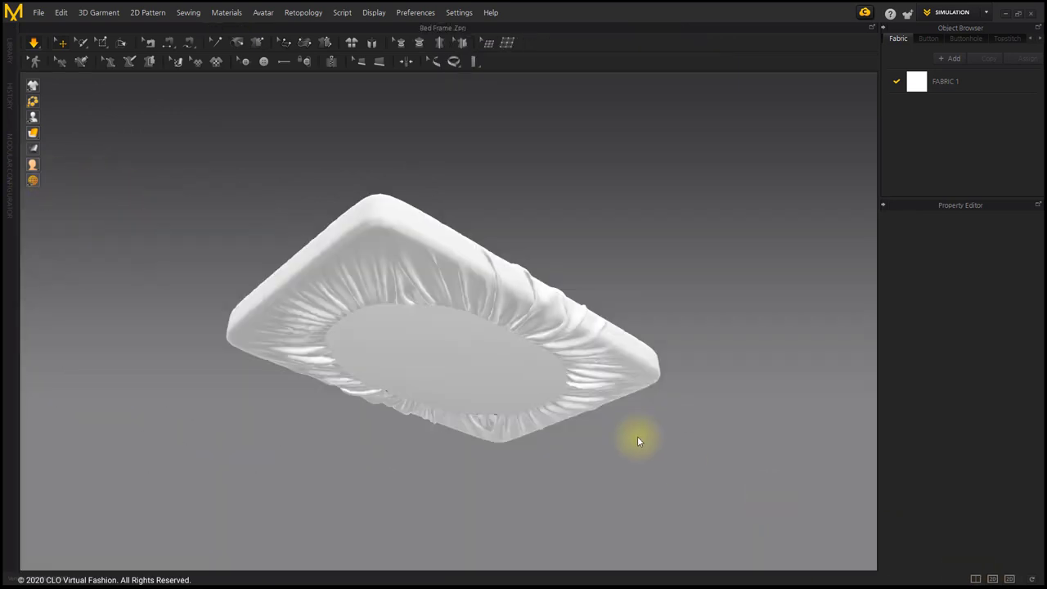
right_drag(636, 437, 555, 296)
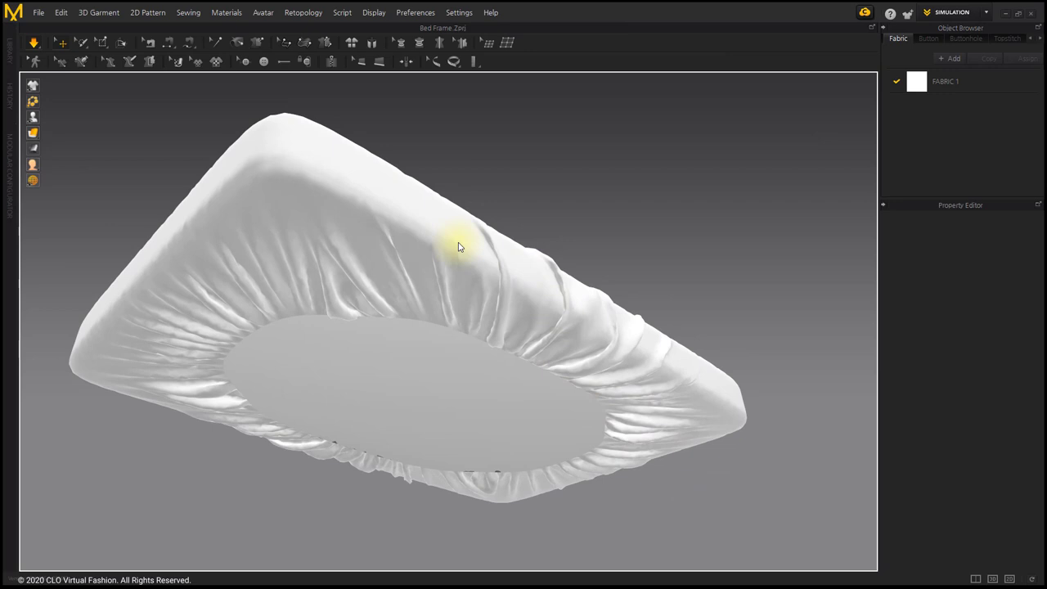
- Set the sheet pattern's particle distance to 3 and simulate the finer mesh
click(614, 353)
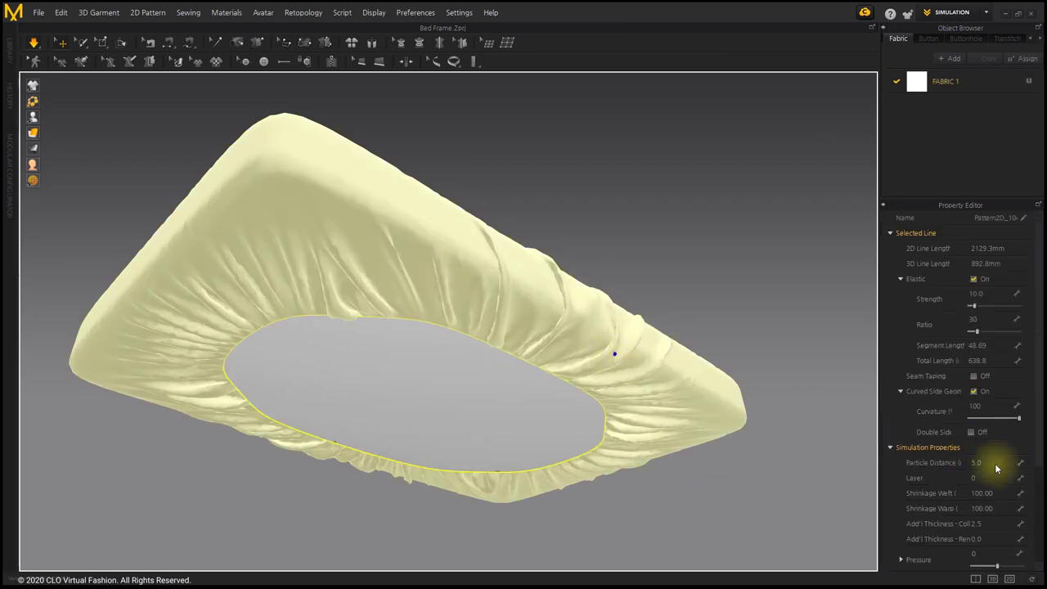
scroll(991, 450, down, 3)
click(996, 335)
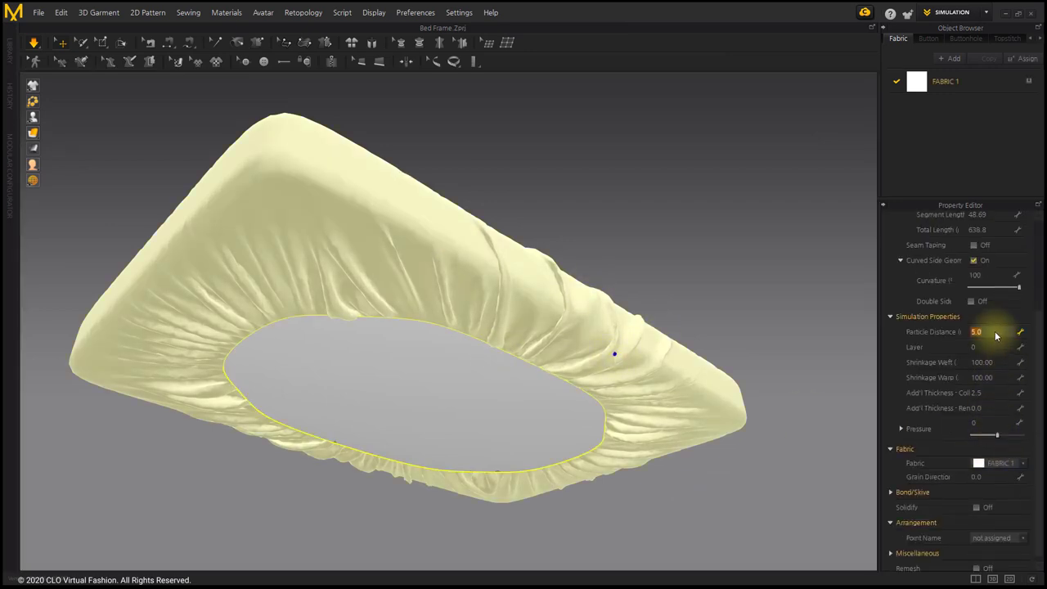
key(Return)
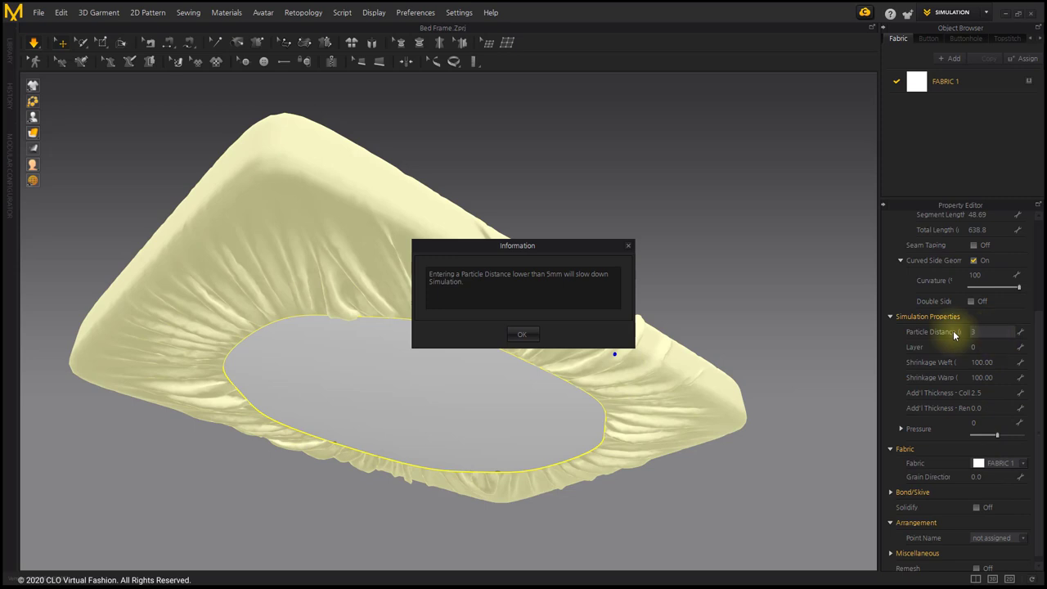
click(529, 334)
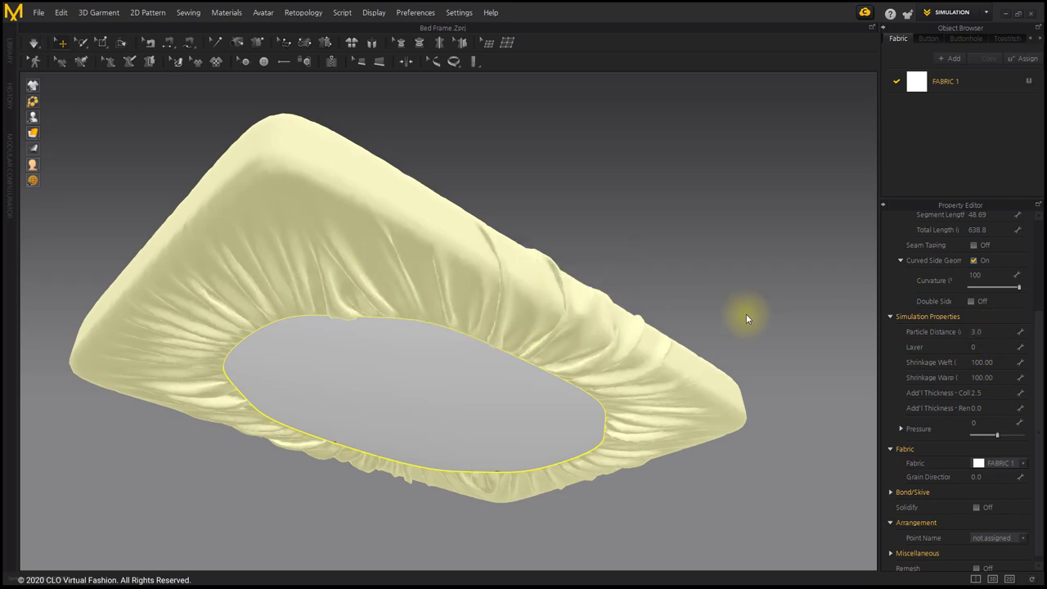
click(33, 43)
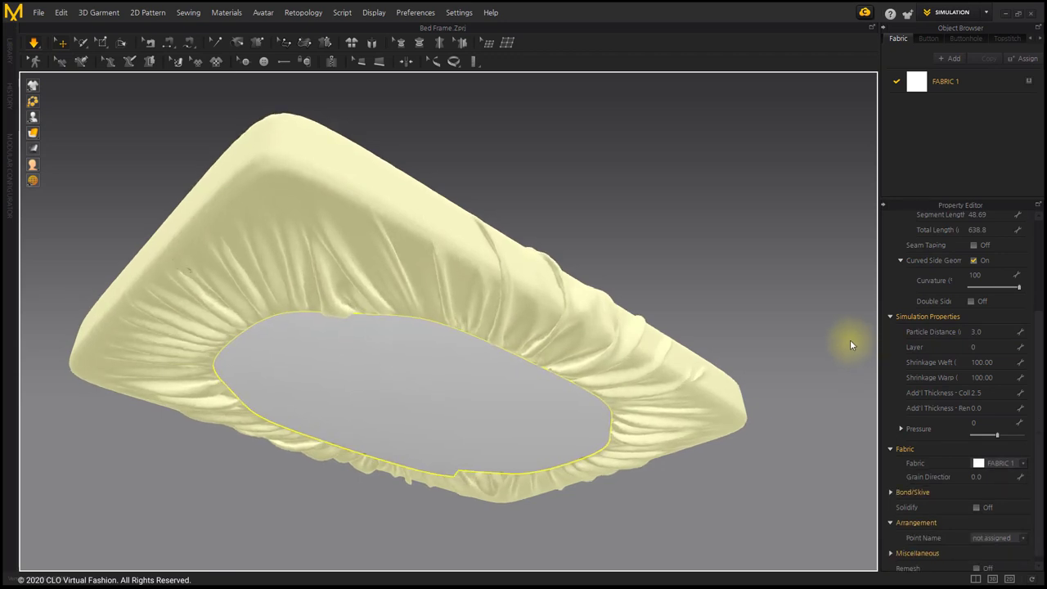
key(space)
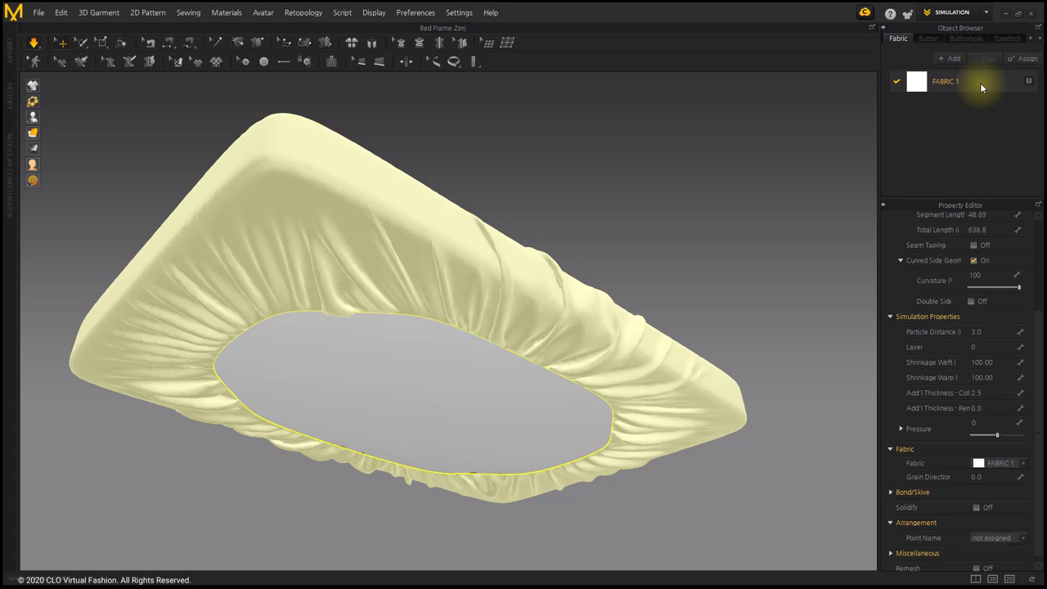
- Open the physical property presets of FABRIC 1
click(980, 83)
click(988, 501)
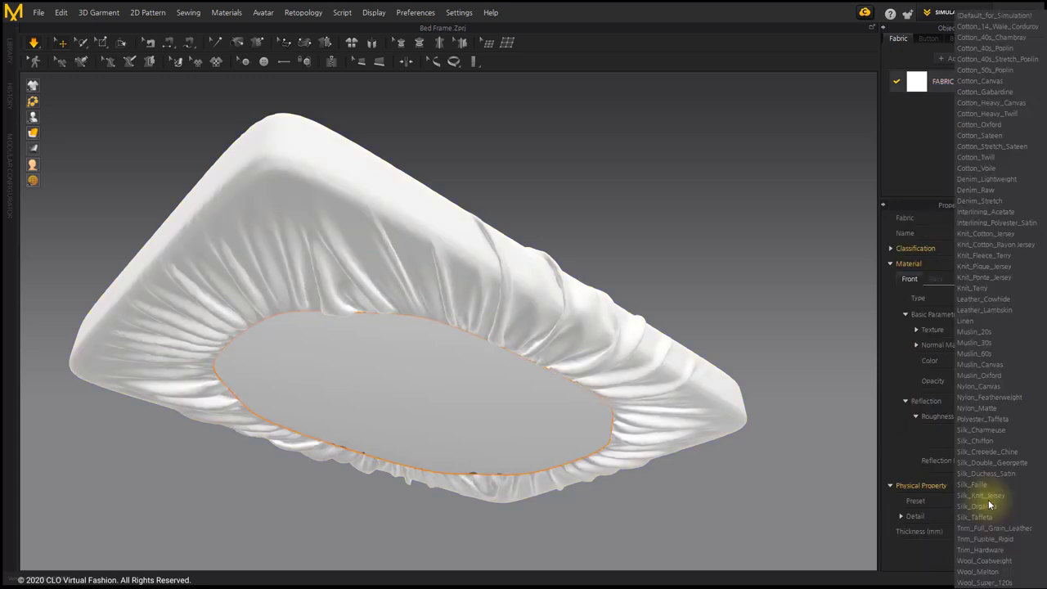